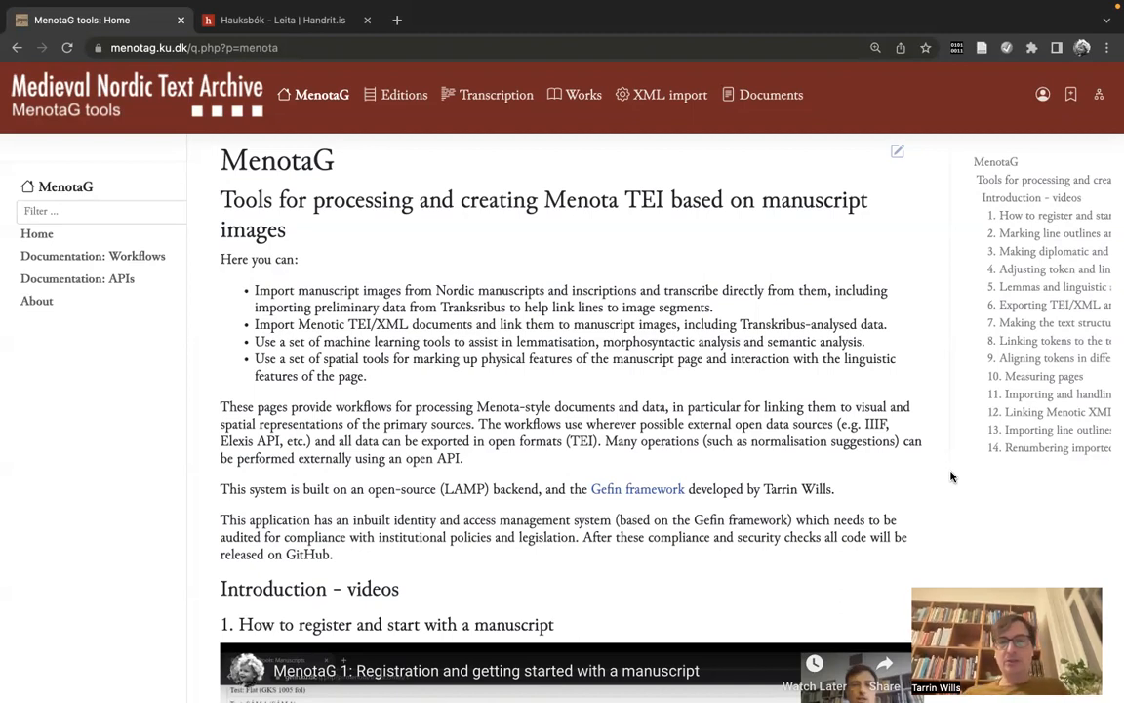
# Step: Load the MenotaG tools site menotag.ku.dk in the incognito Chrome window
pyautogui.hotkey('ctrl', 'Right')
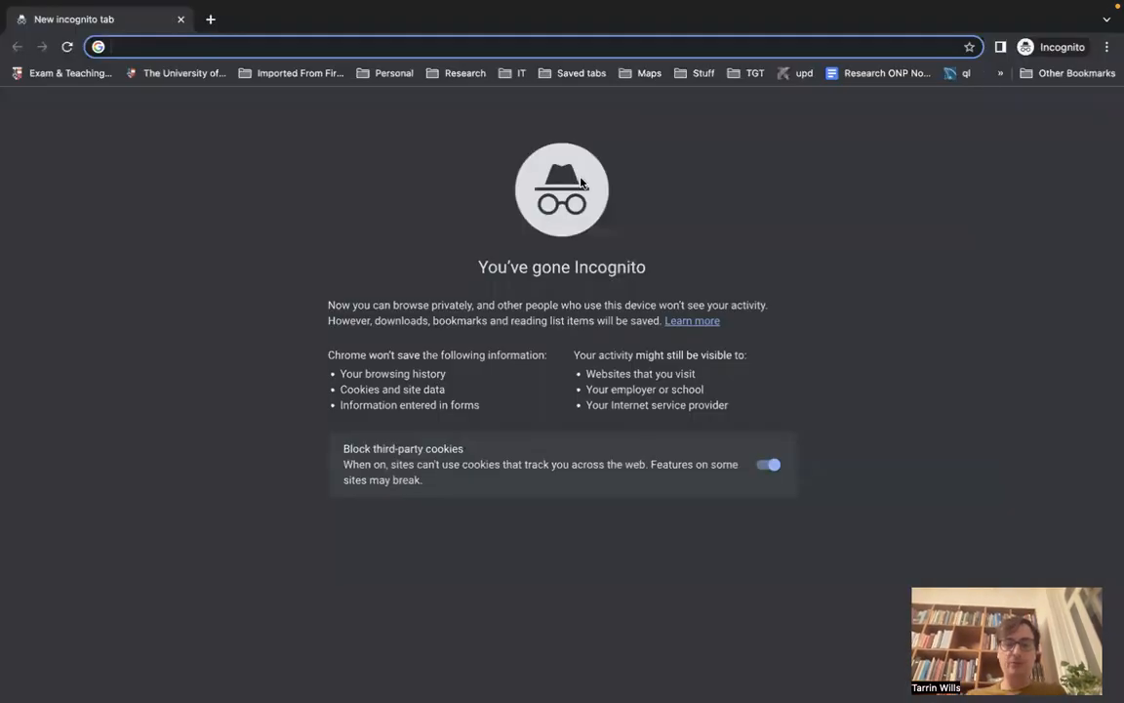
pyautogui.moveTo(458, 3)
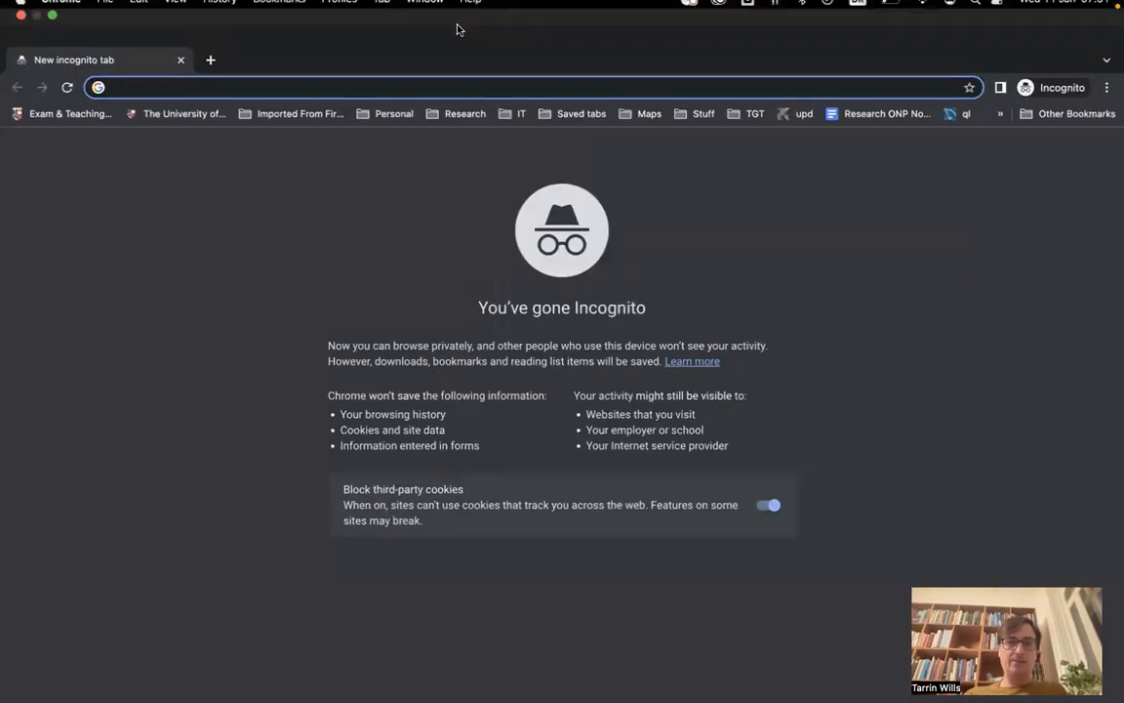
pyautogui.write('meno')
pyautogui.press('Return')
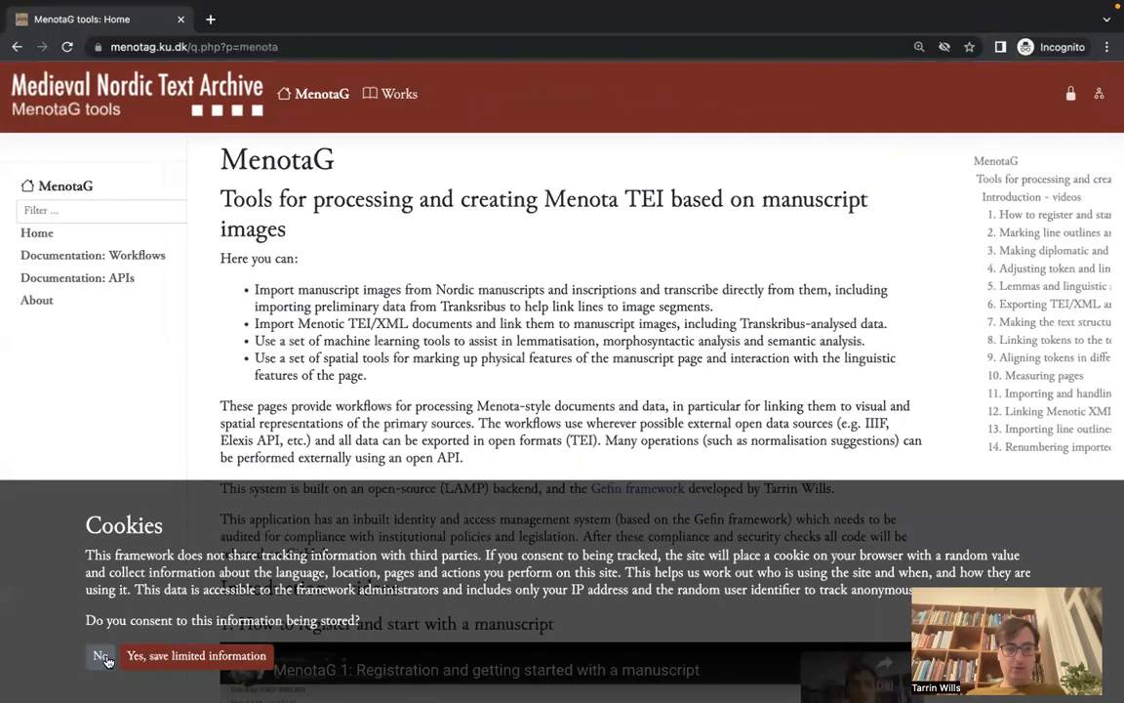
# Step: Decline cookie tracking and bring up the Login dialog with its institutional and password options
pyautogui.click(100, 655)
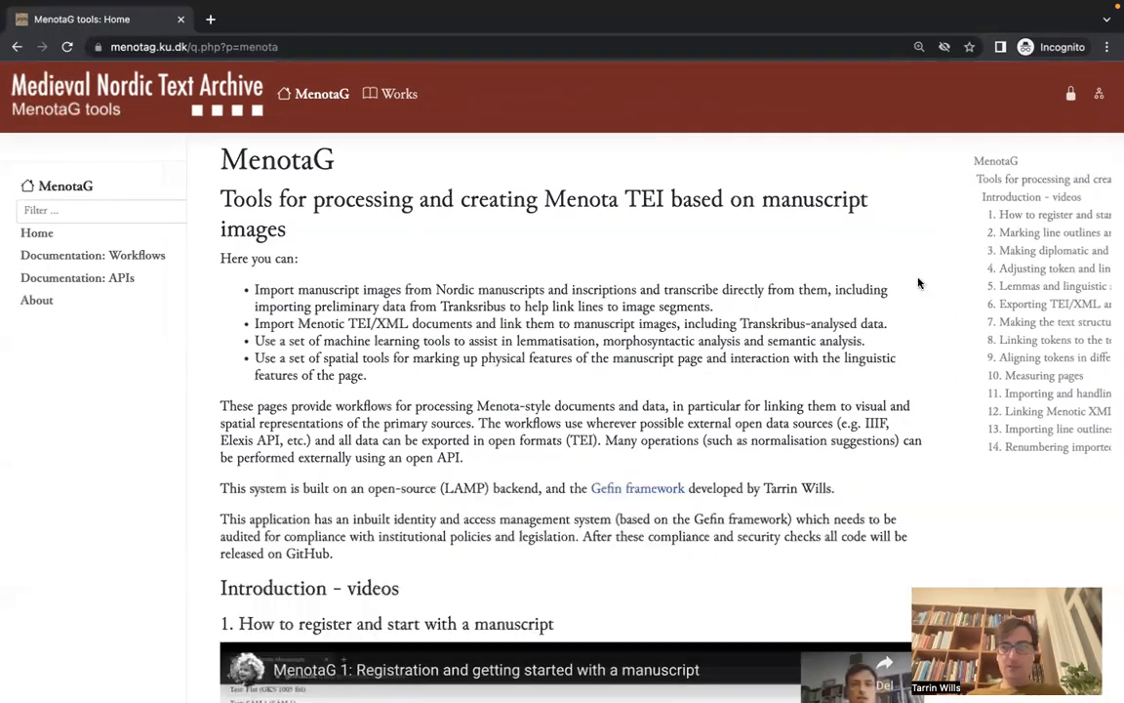
pyautogui.click(1071, 98)
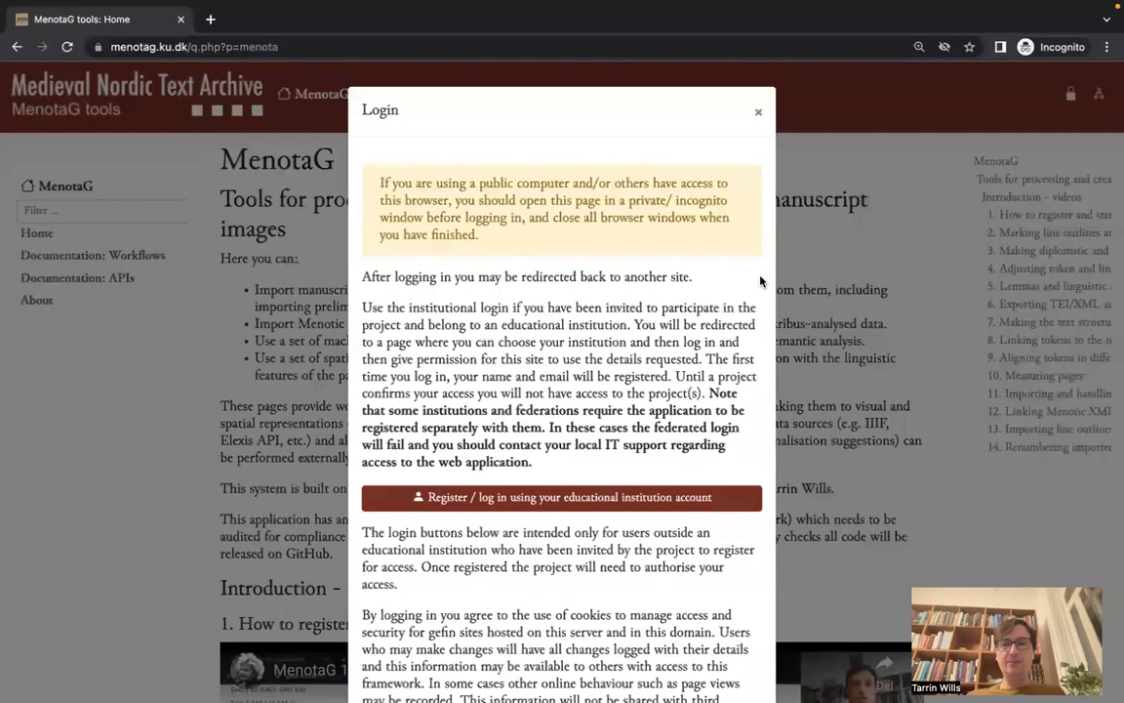
pyautogui.scroll(-3, 762, 281)
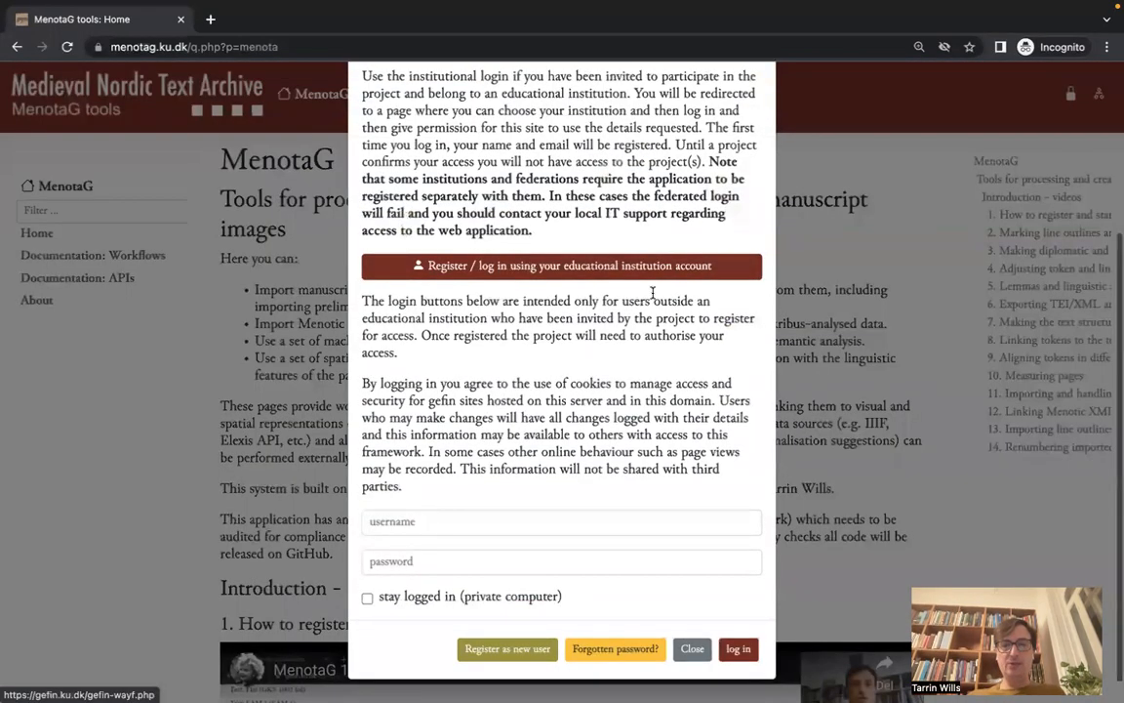
pyautogui.scroll(3, 652, 293)
pyautogui.scroll(-3, 629, 385)
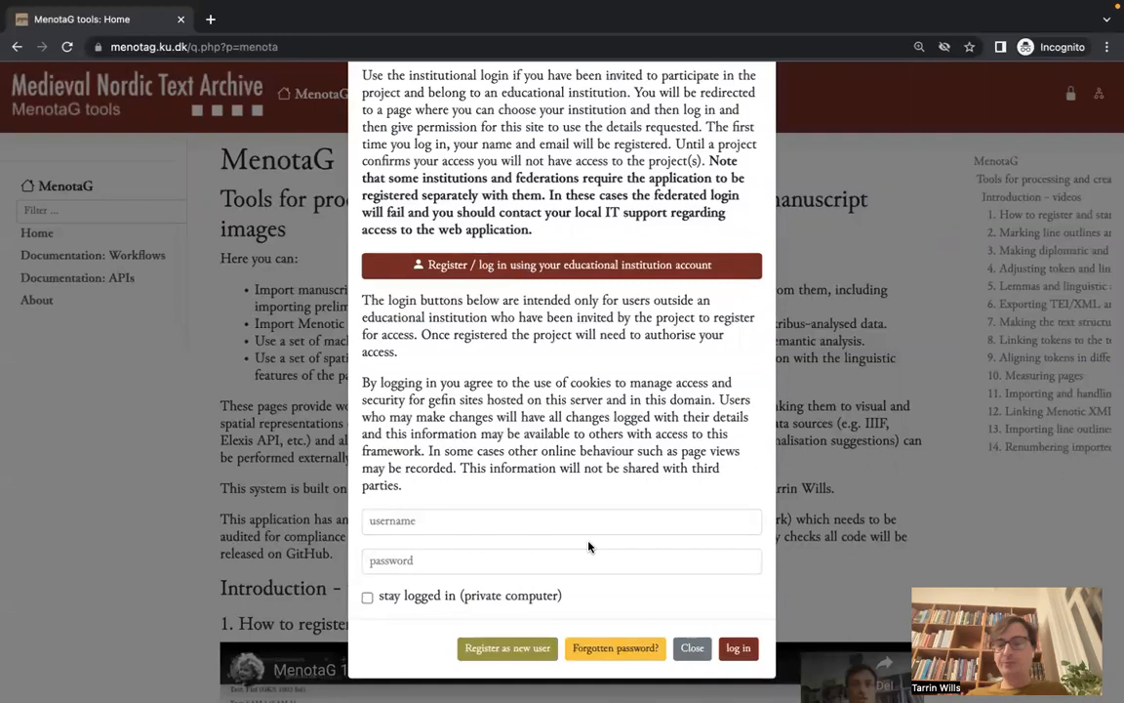
# Step: Choose institutional login, switch WAYF to English and remember University of Copenhagen as provider
pyautogui.click(612, 273)
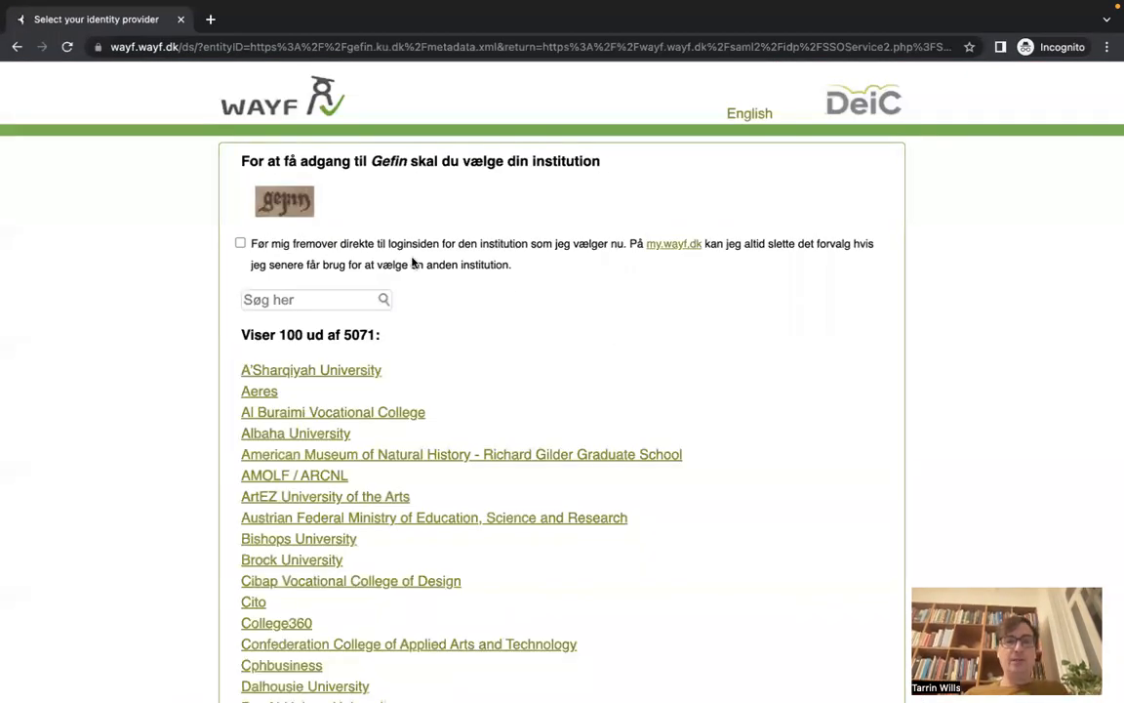
pyautogui.click(750, 113)
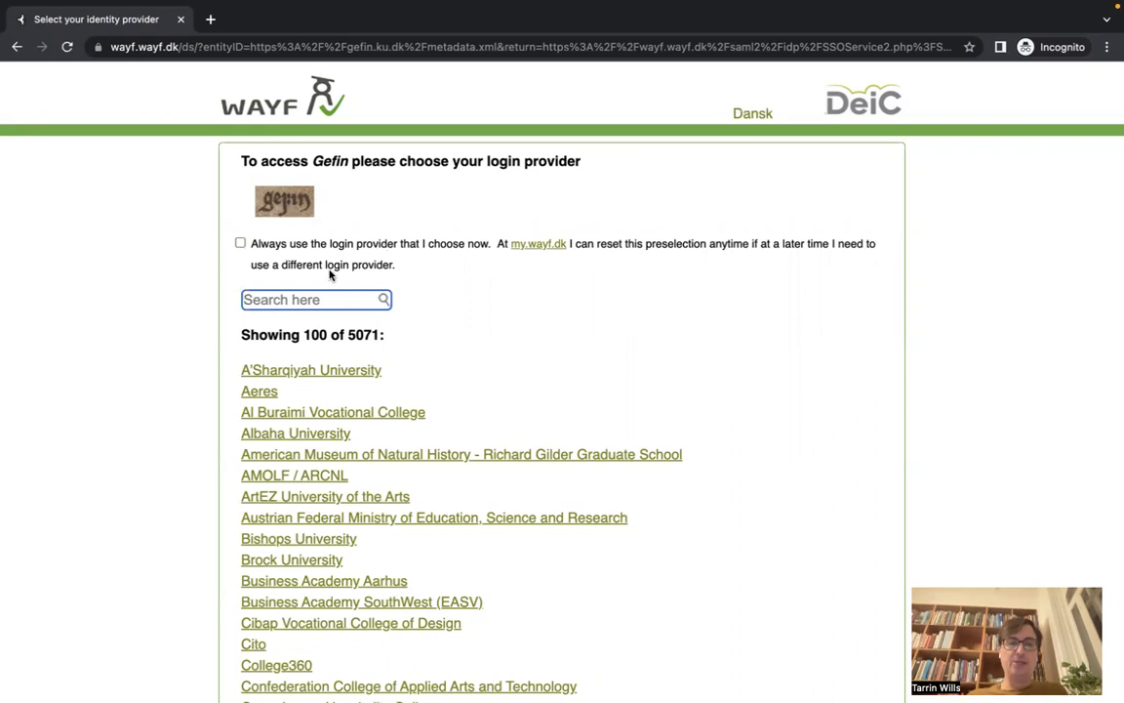
pyautogui.click(240, 243)
pyautogui.write('copen')
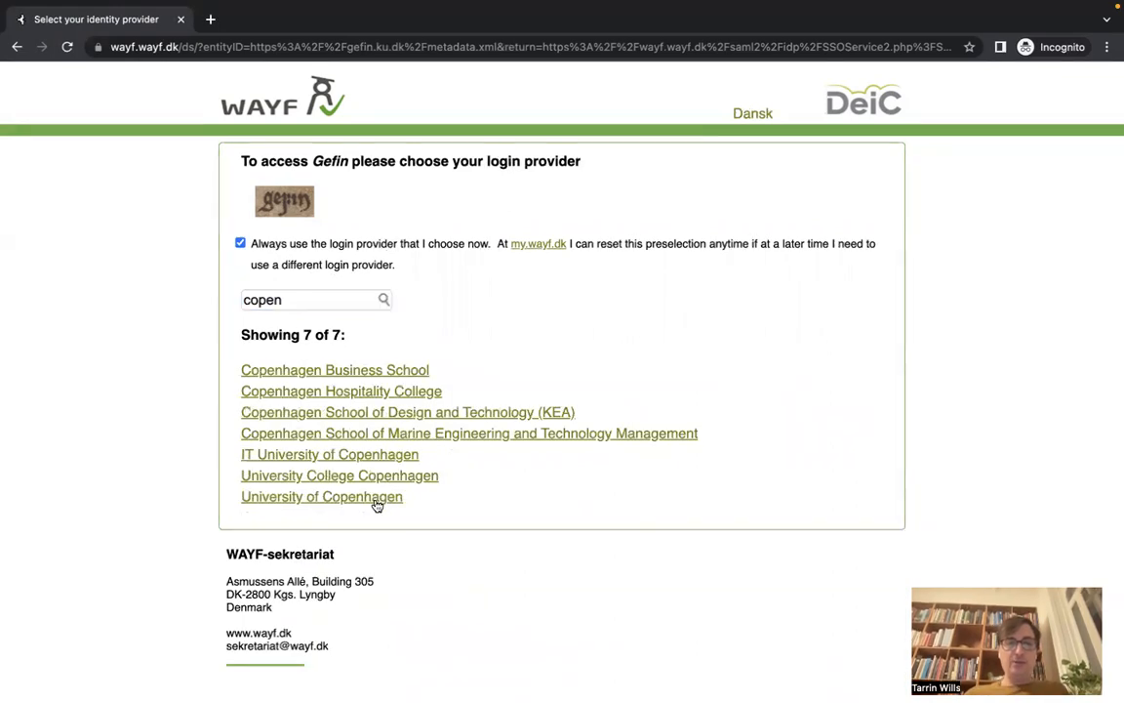
pyautogui.click(377, 500)
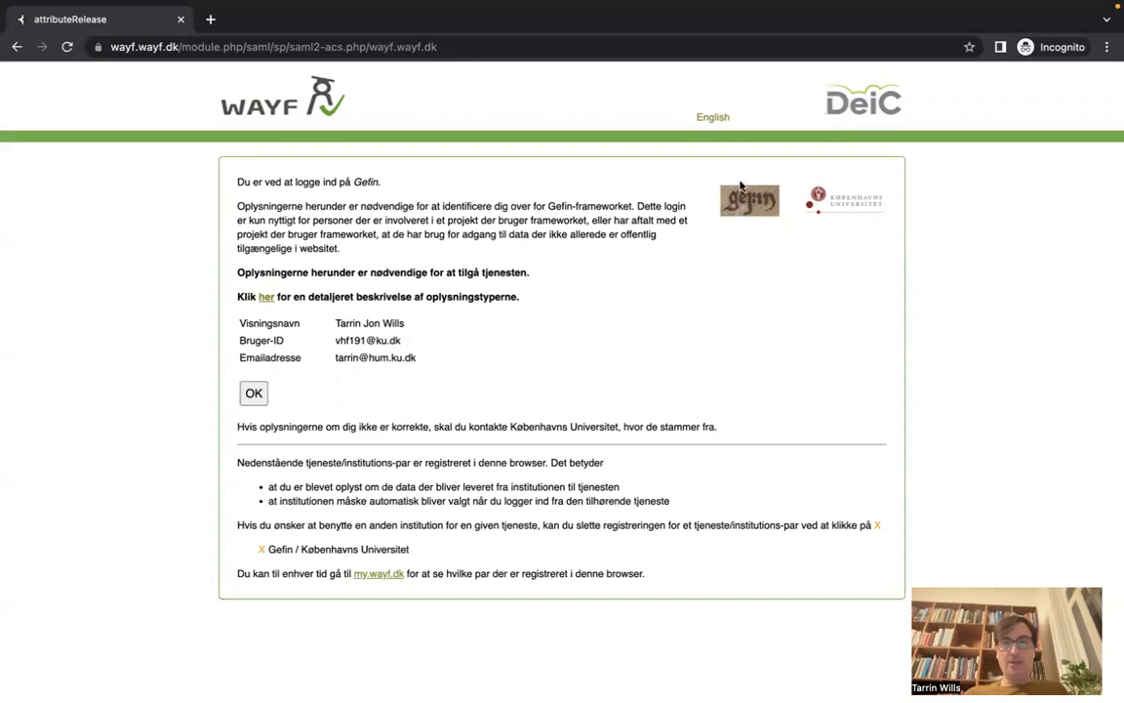
# Step: Show the WAYF consent page in English and approve the login to Gefin
pyautogui.click(713, 117)
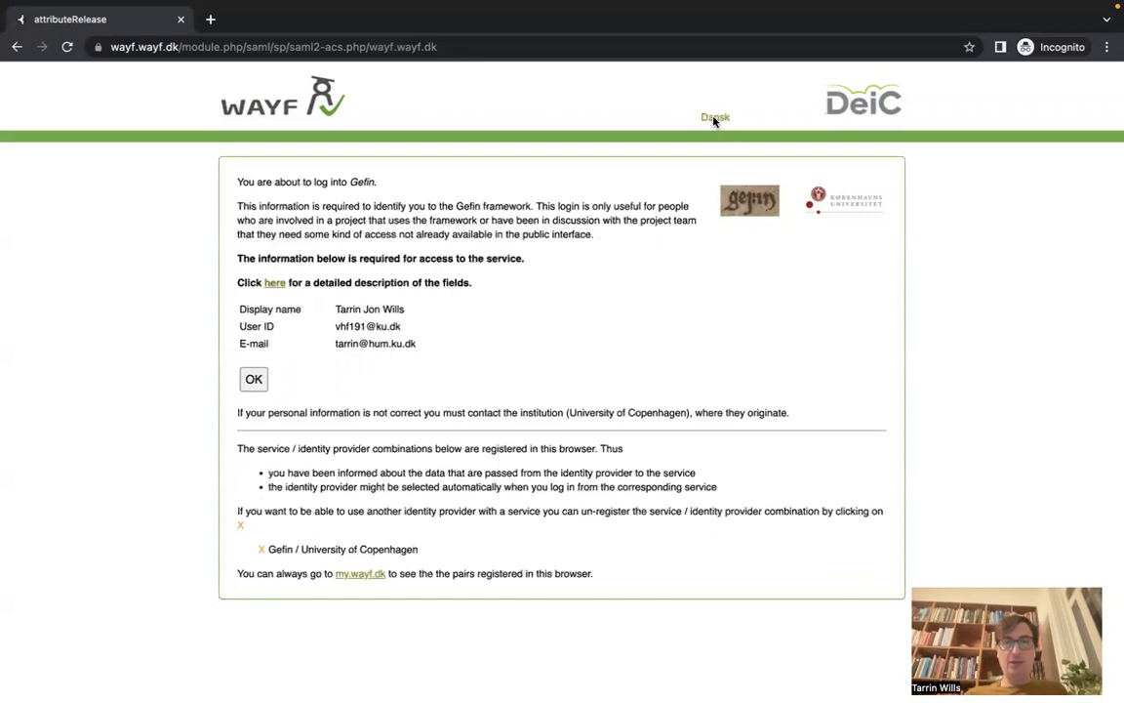
pyautogui.click(254, 381)
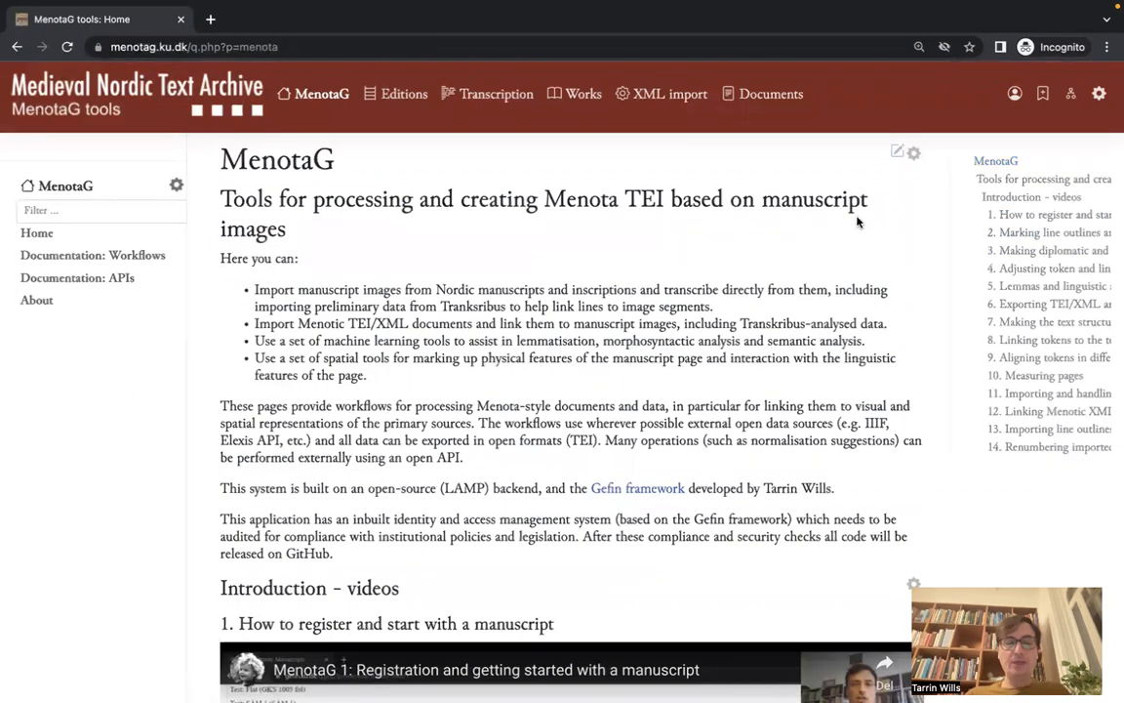
# Step: Open a new incognito window, then switch back to the regular Chrome window
pyautogui.press('super+shift+n')
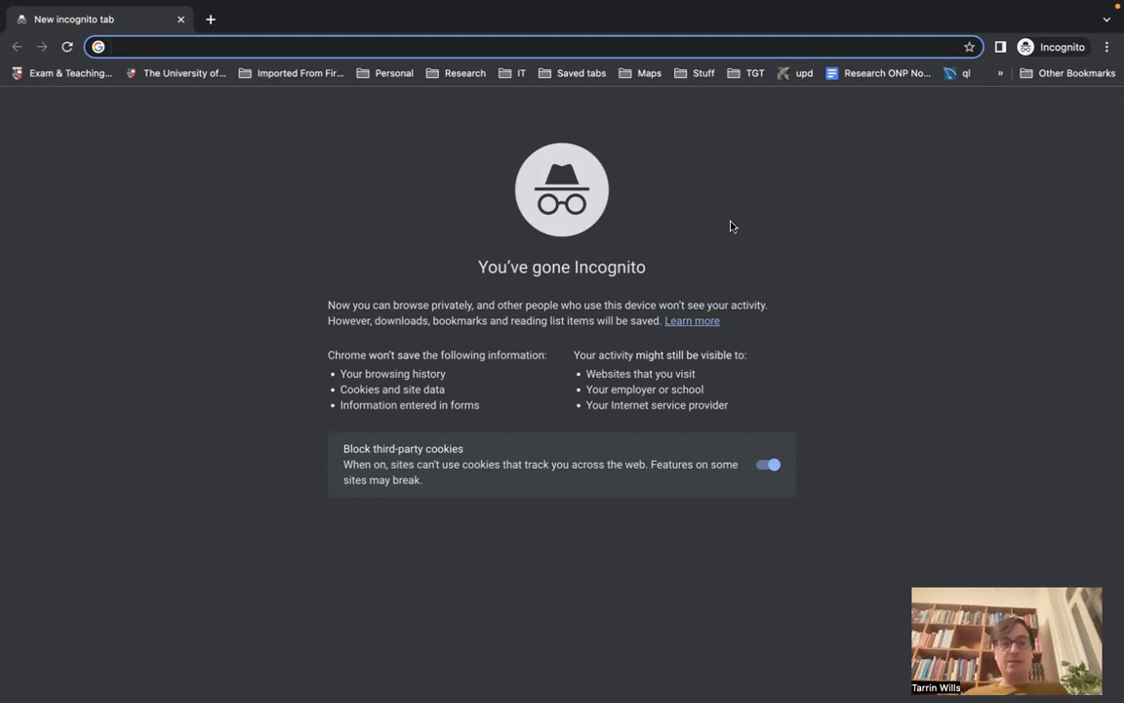
pyautogui.hotkey('ctrl', 'Left')
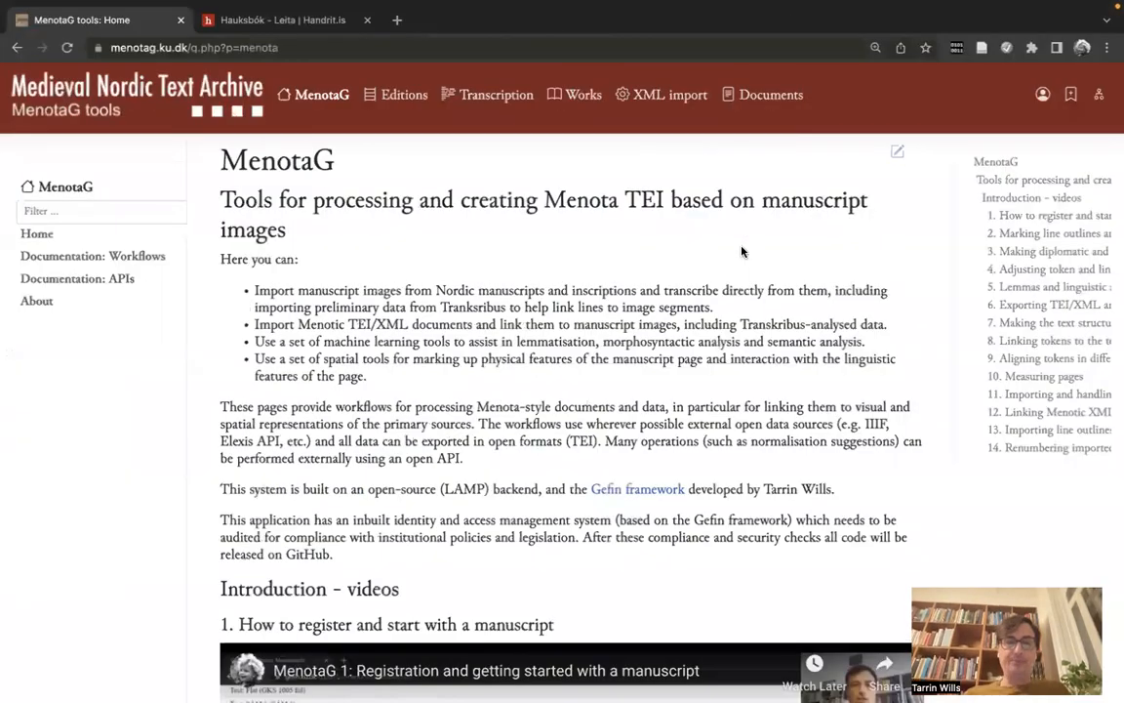
# Step: Open the Transcription manuscripts list and scroll down to the empty new-manuscript form
pyautogui.scroll(-5, 742, 252)
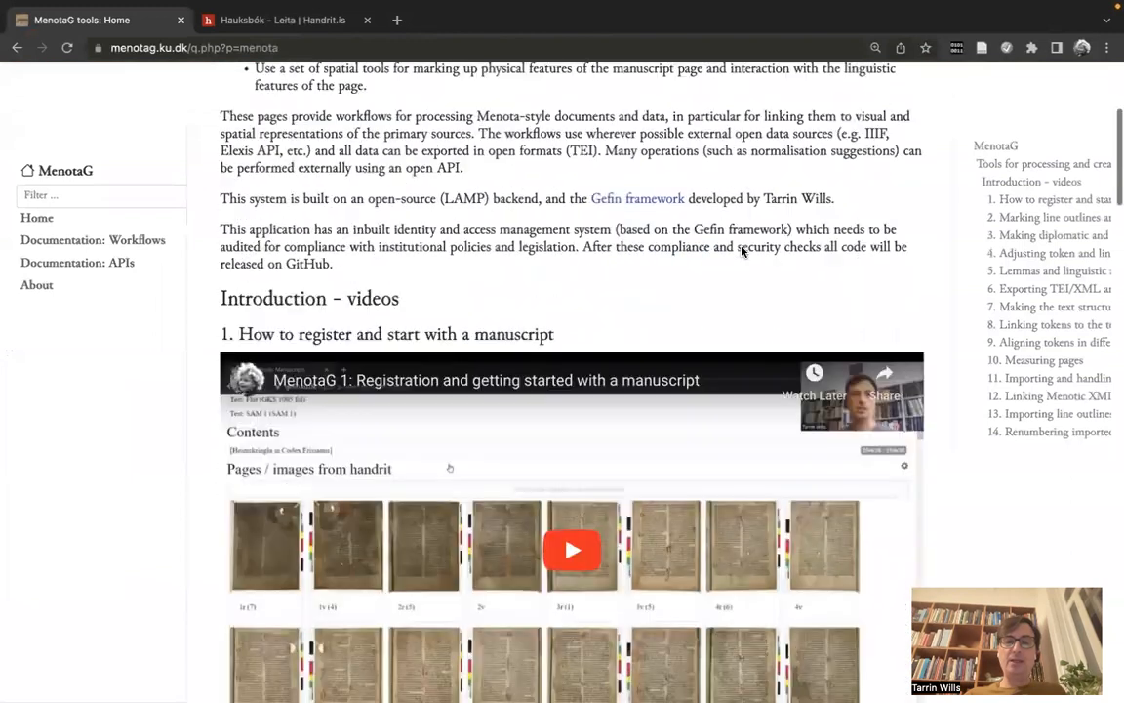
pyautogui.scroll(6, 579, 221)
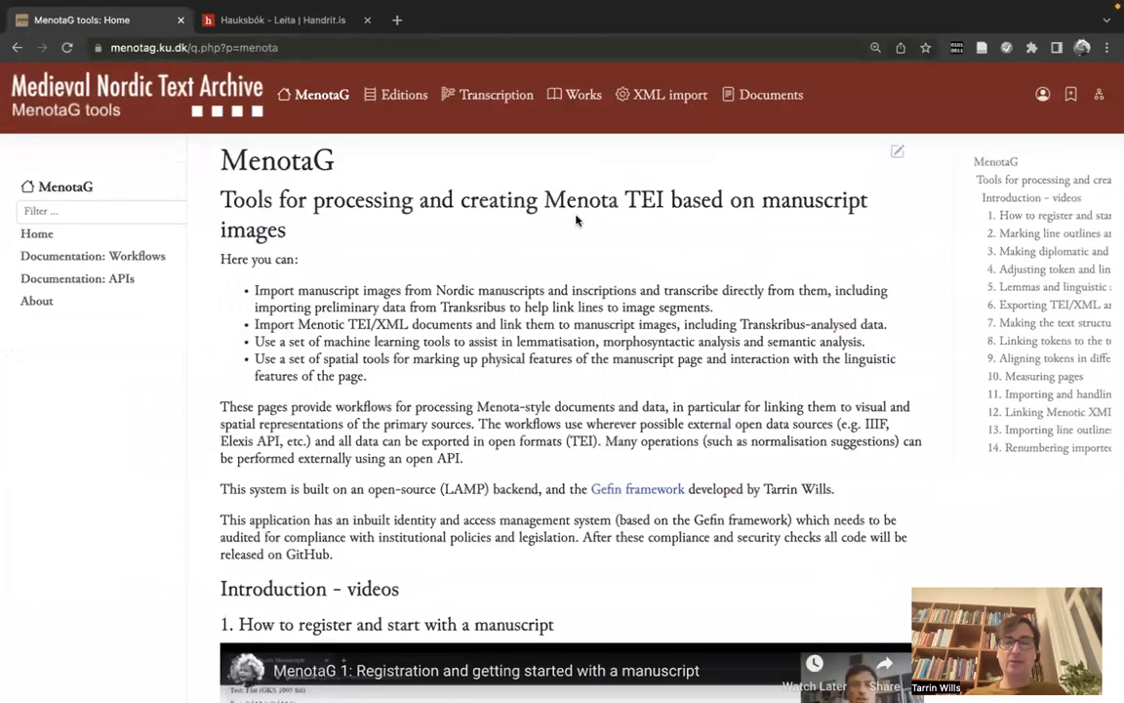
pyautogui.click(498, 95)
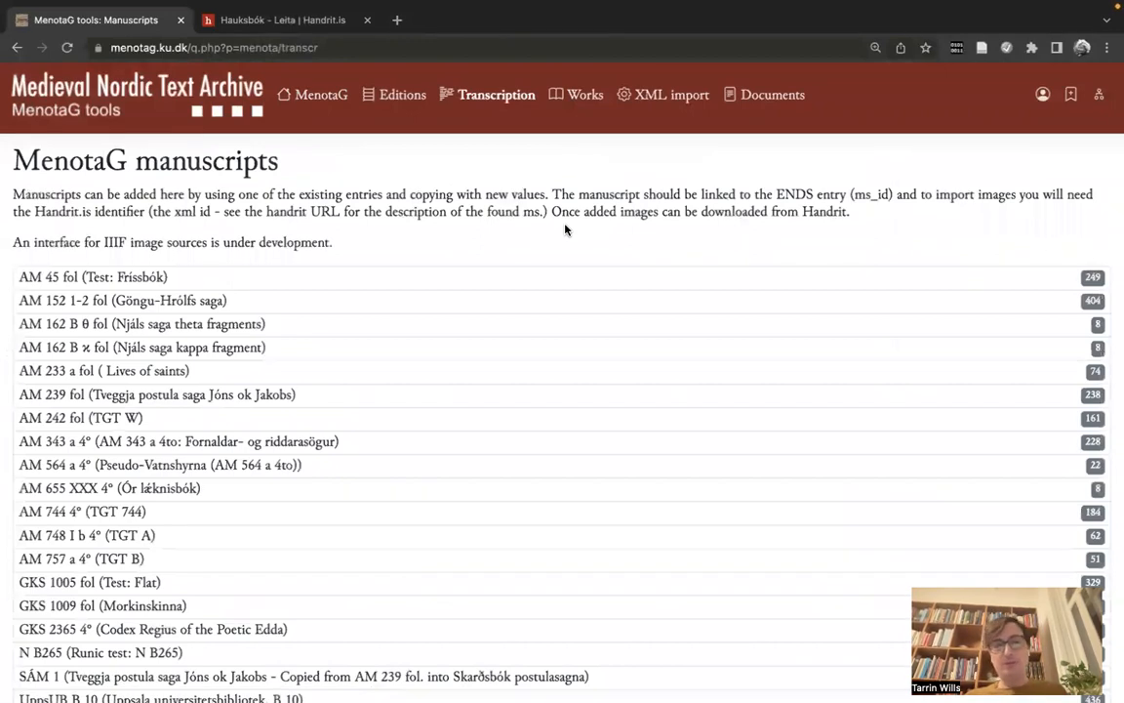
pyautogui.scroll(-10, 564, 230)
pyautogui.scroll(10, 564, 230)
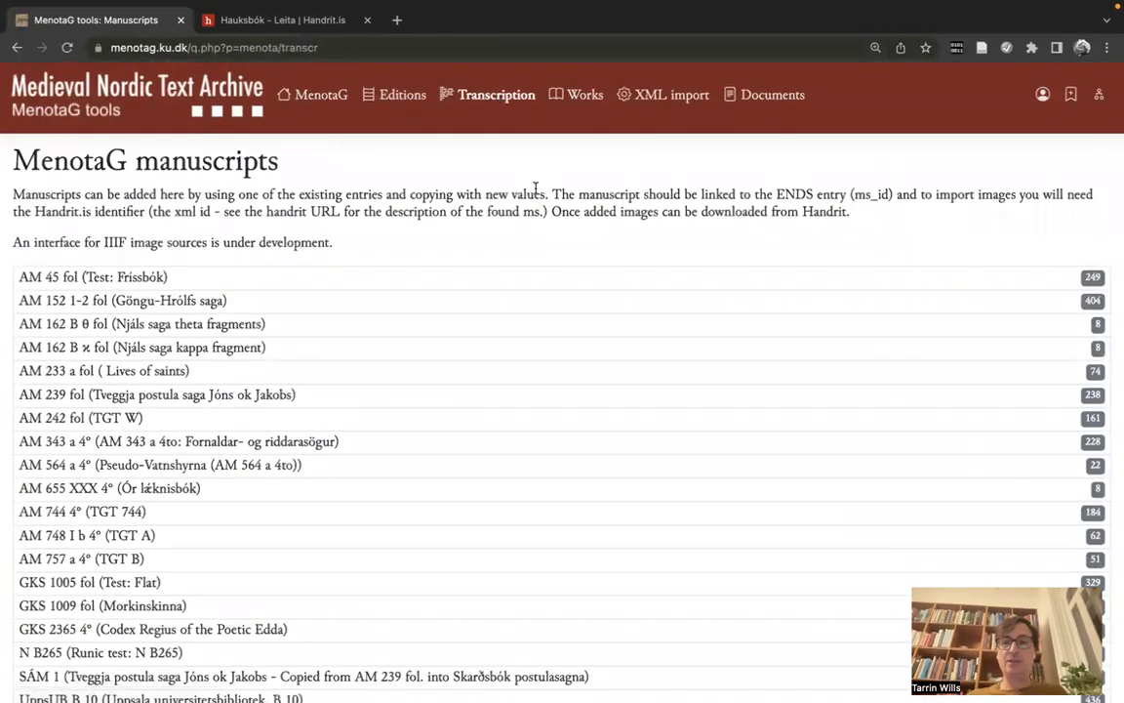
pyautogui.scroll(-6, 534, 188)
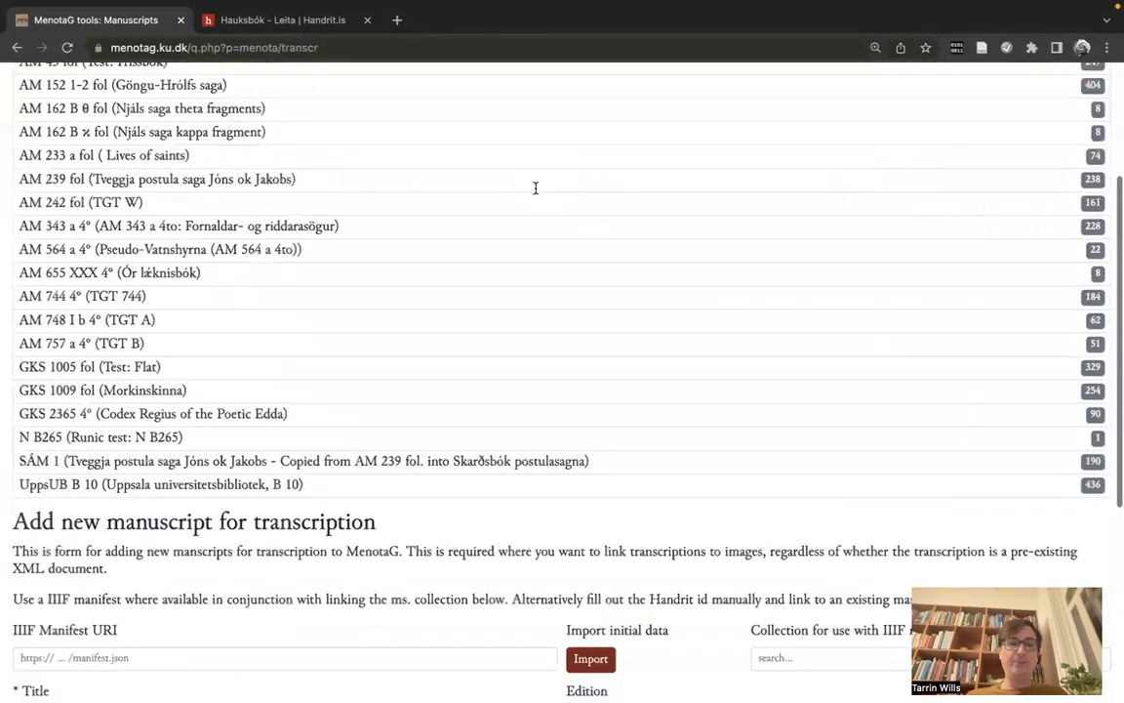
pyautogui.scroll(-2, 538, 195)
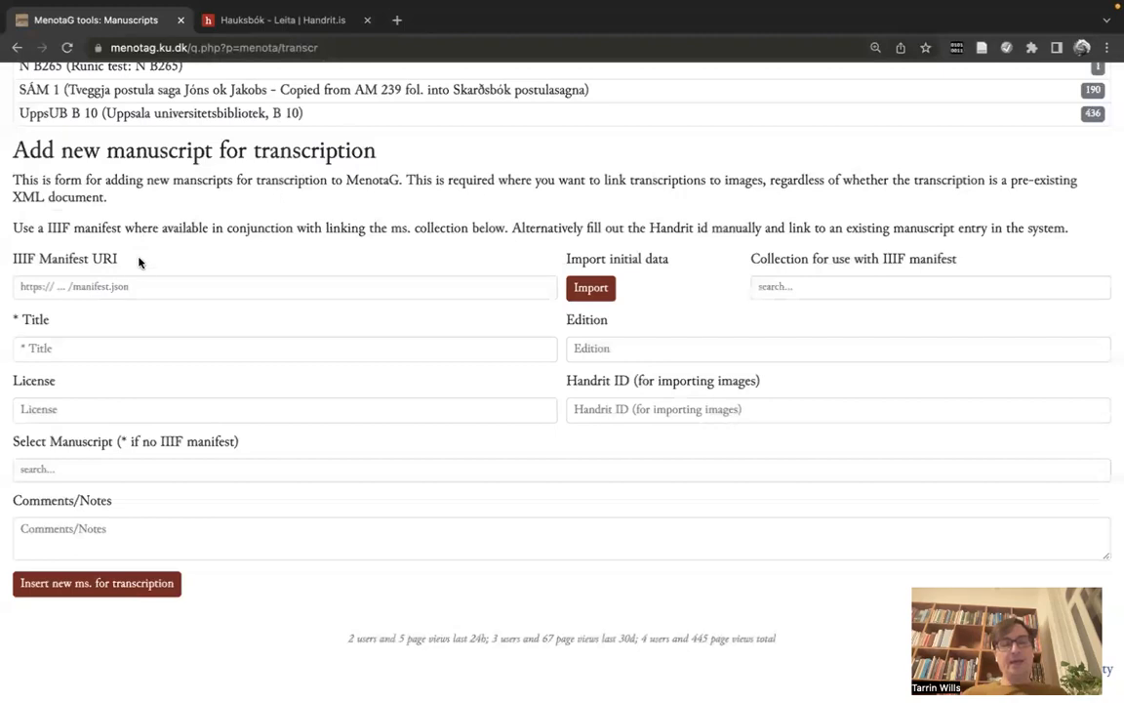
# Step: Enter 'Hauksbók' as the new manuscript's title, then view the Handrit.is Hauksbók results
pyautogui.click(142, 284)
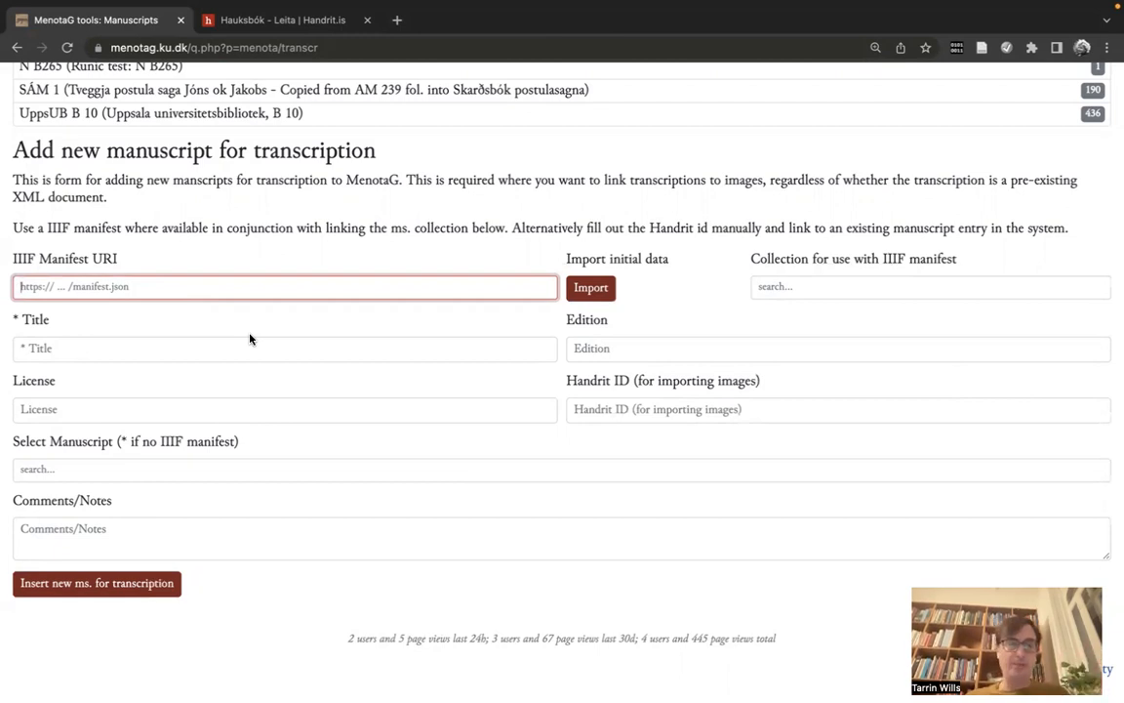
pyautogui.click(204, 342)
pyautogui.write('Hauks')
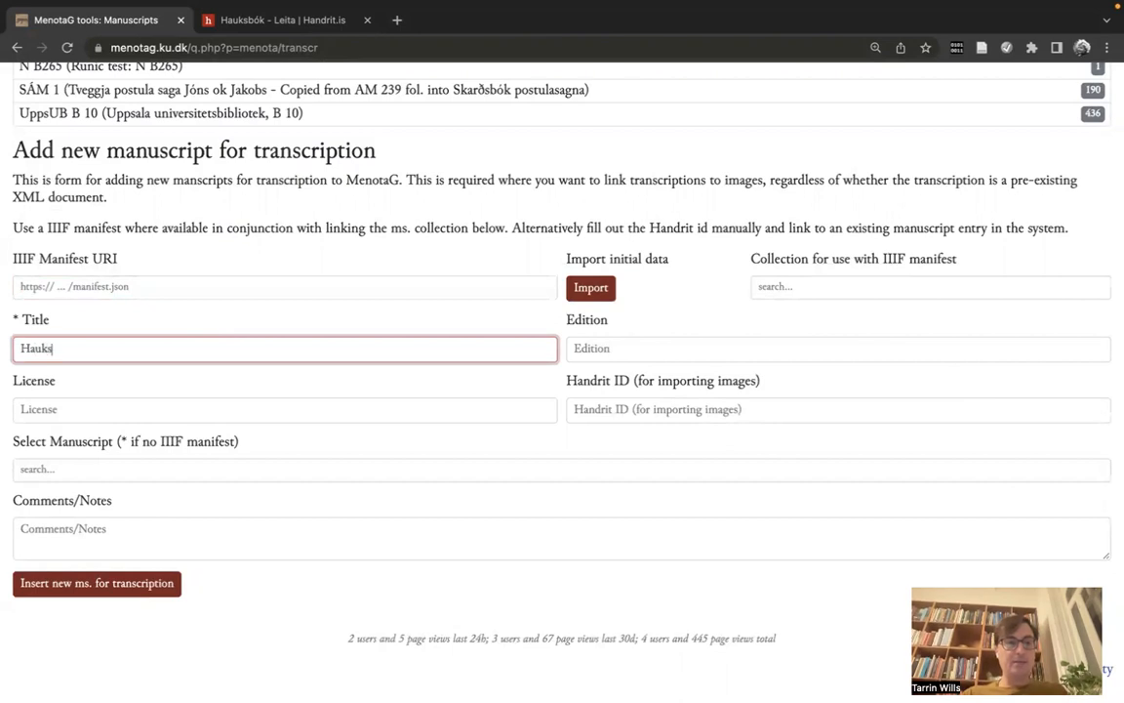
pyautogui.write('bók')
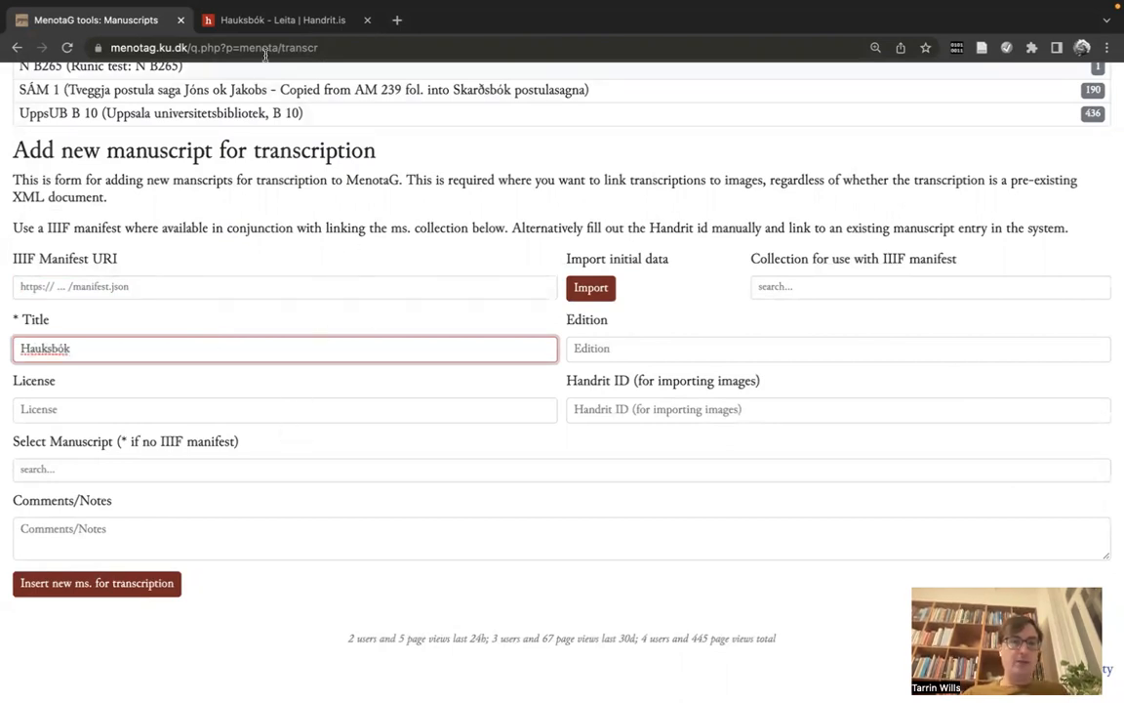
pyautogui.click(336, 394)
pyautogui.click(322, 351)
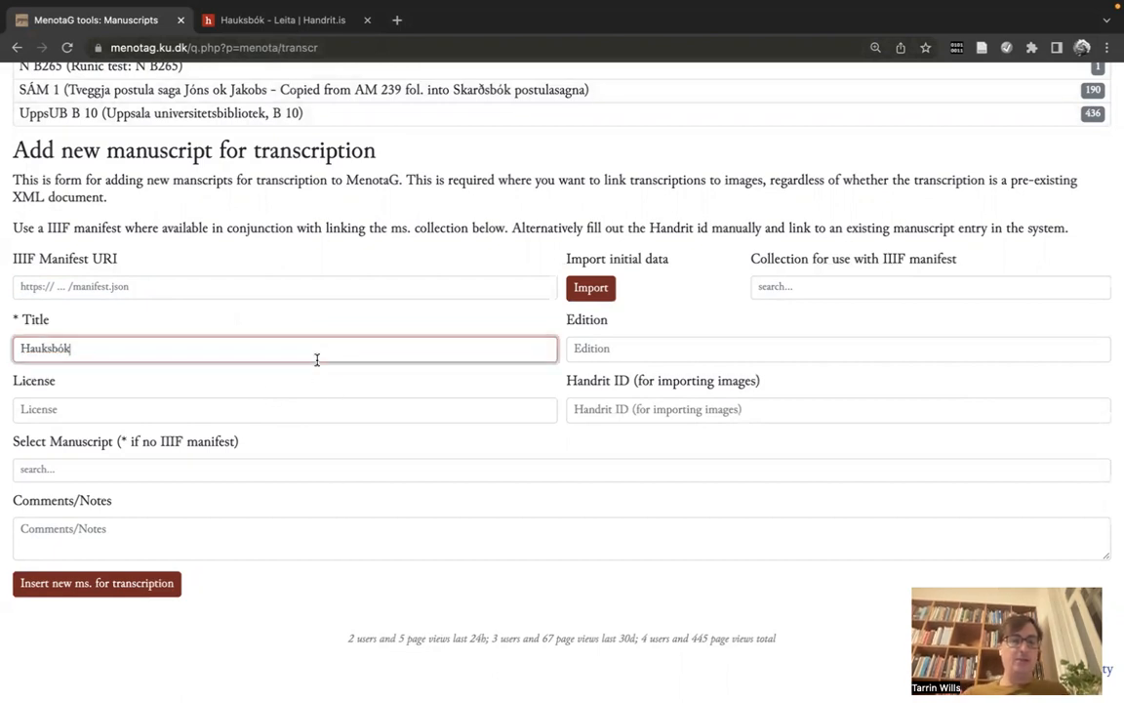
pyautogui.click(291, 23)
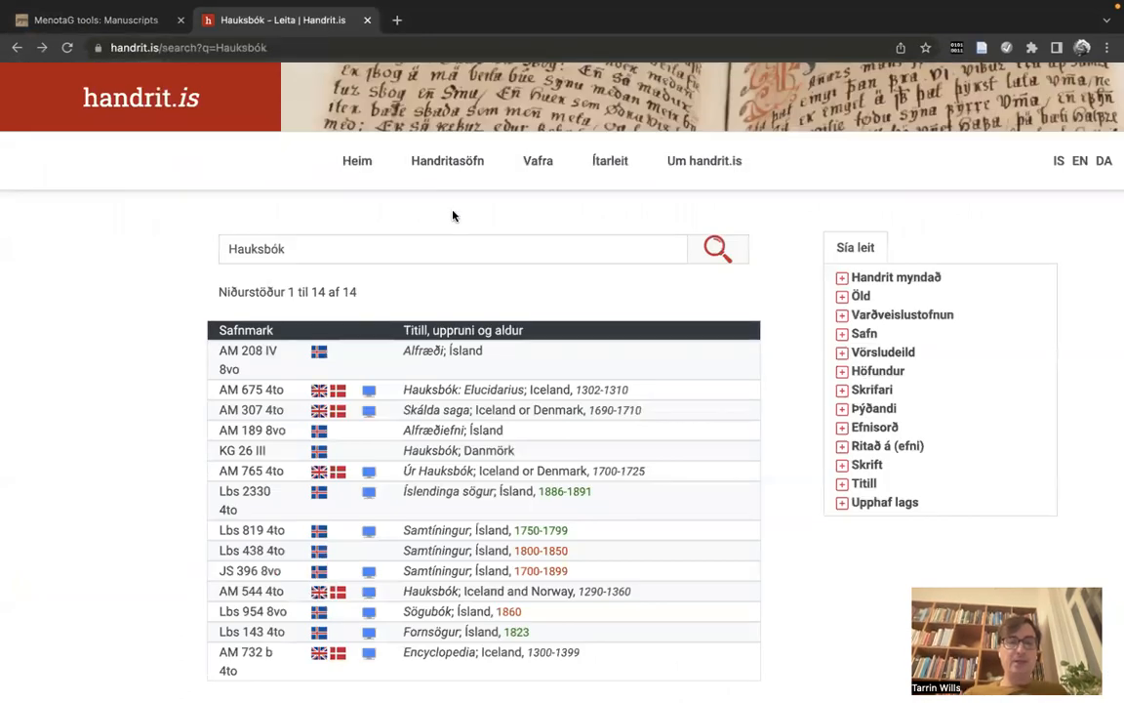
# Step: Open the AM 544 4to page-image viewer and select its identifier AM04-0544 in the address
pyautogui.scroll(-2, 453, 215)
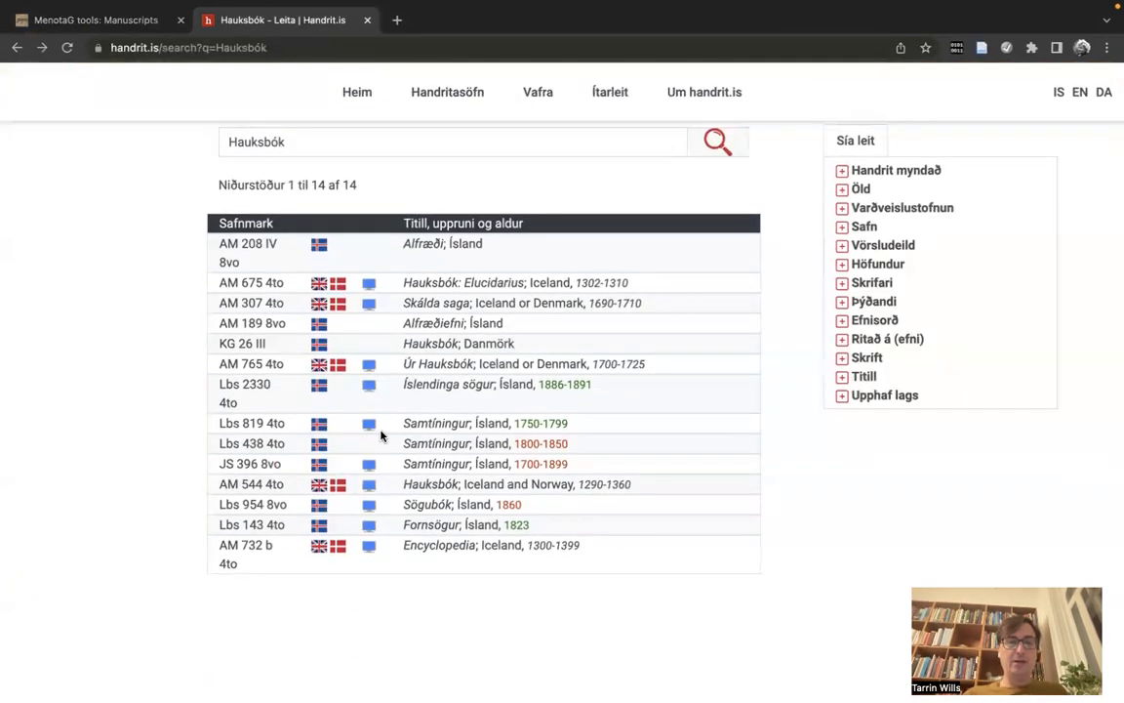
pyautogui.click(371, 488)
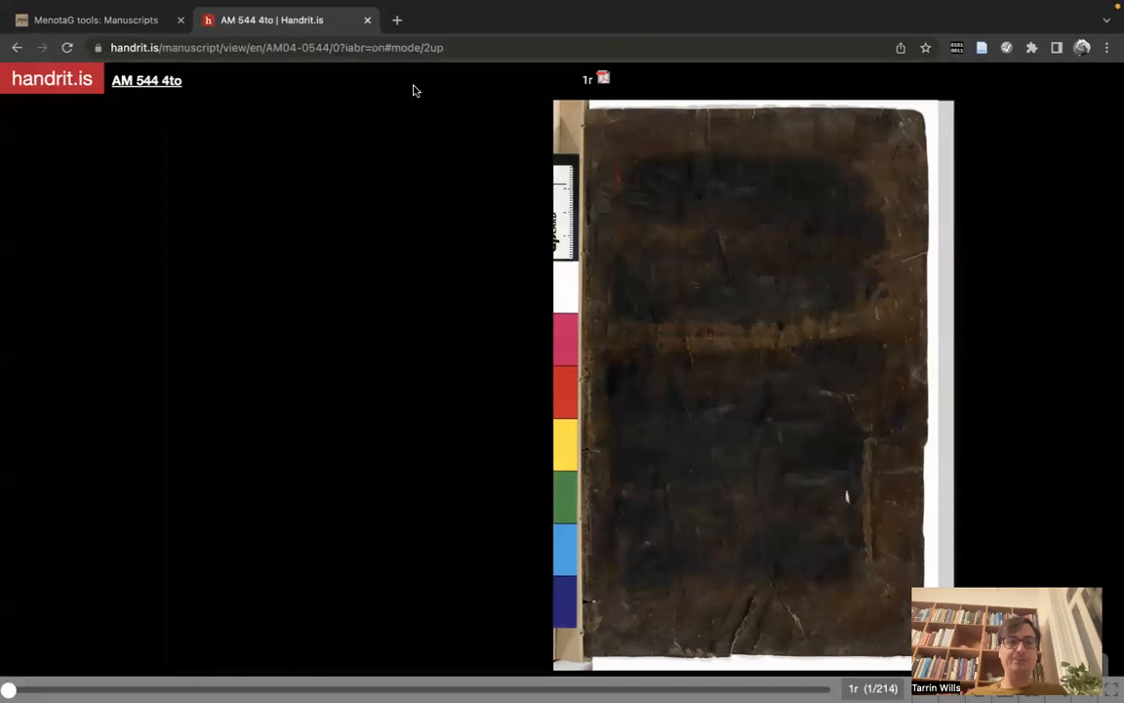
pyautogui.moveTo(331, 46); pyautogui.dragTo(240, 48)
pyautogui.press('super+c')
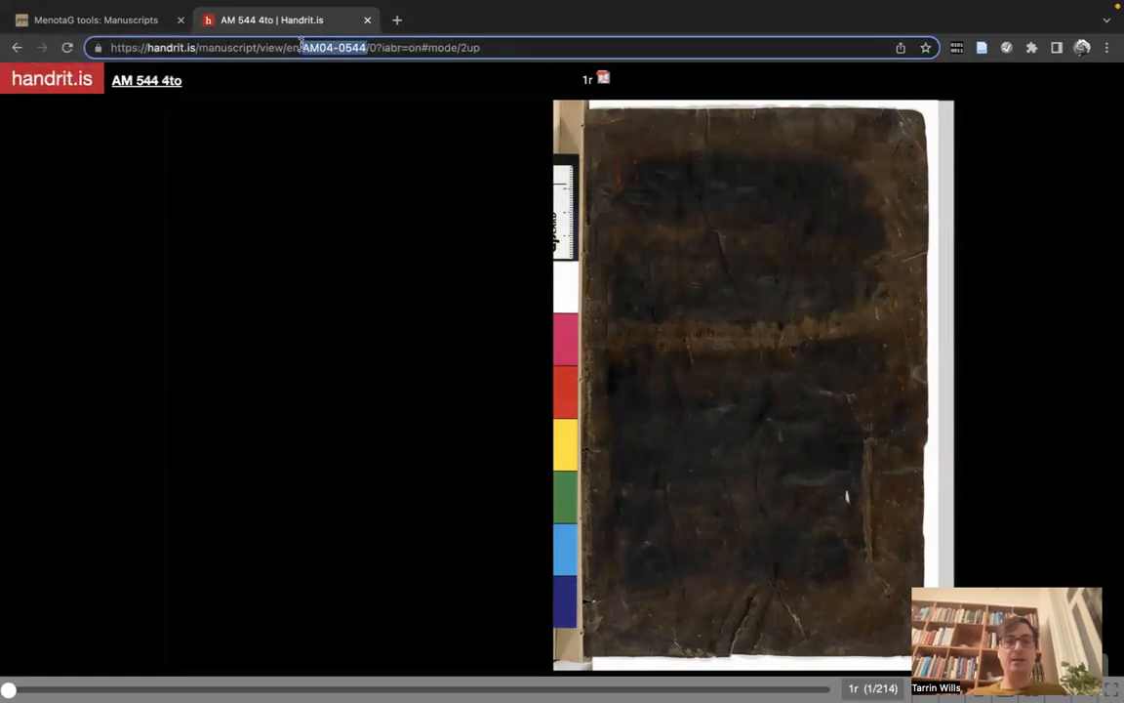
# Step: Paste AM04-0544 into the Handrit ID field of the MenotaG new-manuscript form
pyautogui.click(136, 14)
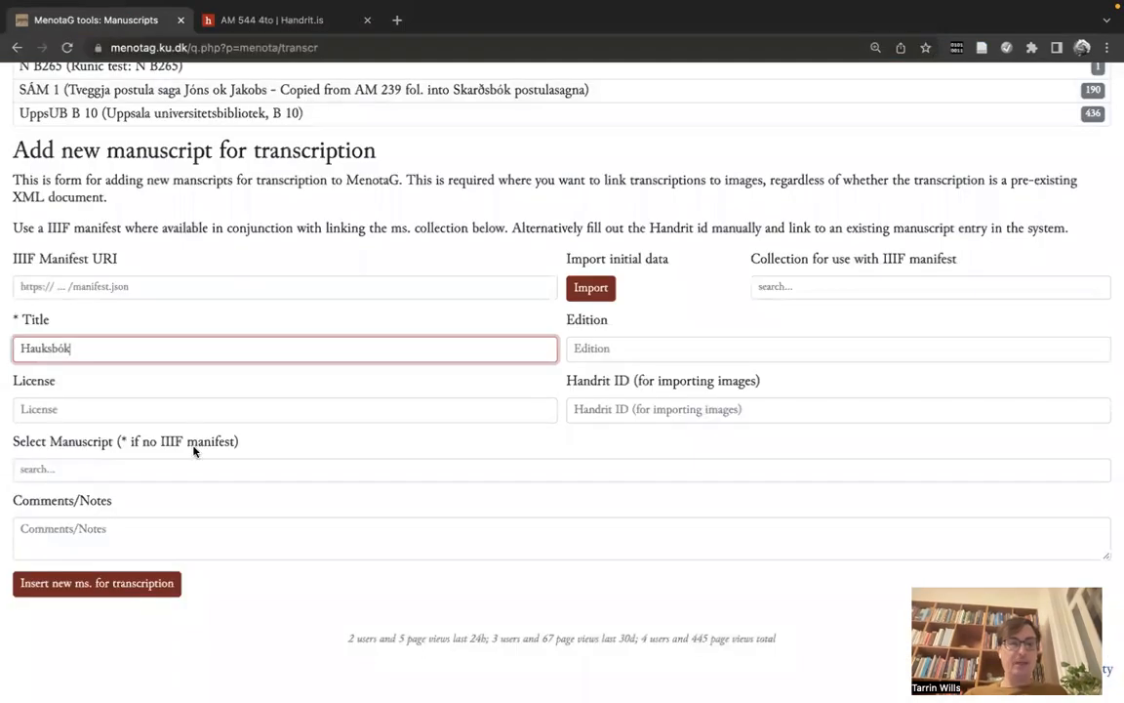
pyautogui.click(617, 406)
pyautogui.press('super+v')
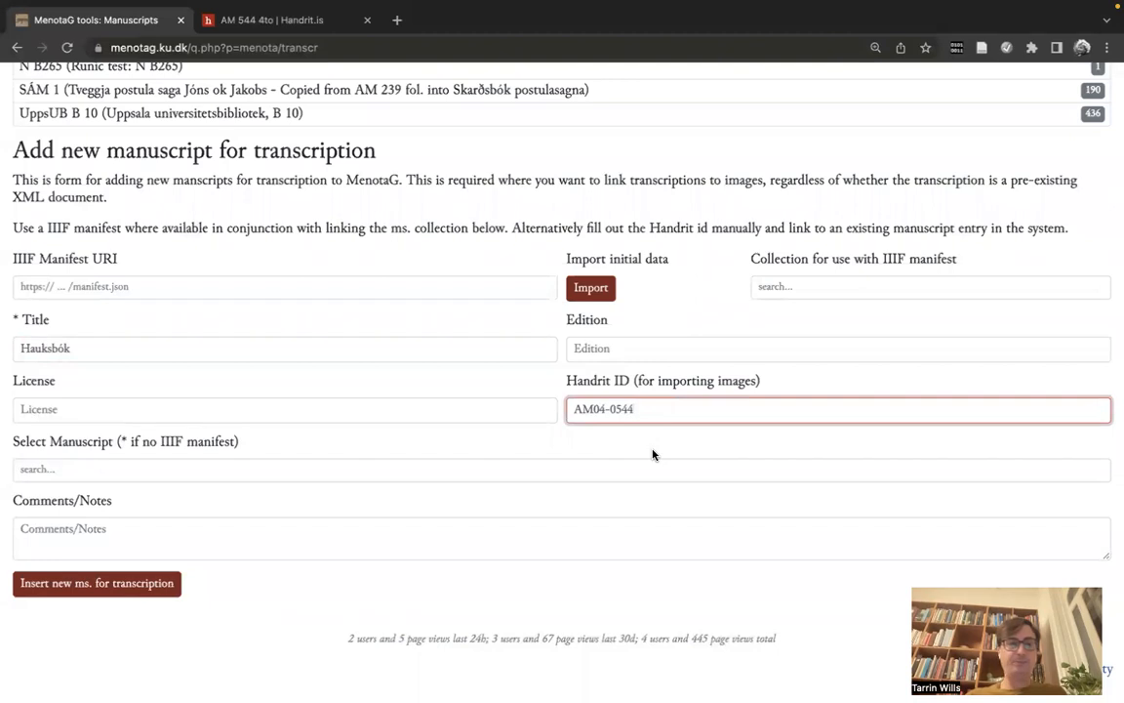
# Step: Change the title to 'Hauksbók 544', with Edition 'Test' and License 'See handrit.is'
pyautogui.click(637, 351)
pyautogui.click(376, 350)
pyautogui.write('5')
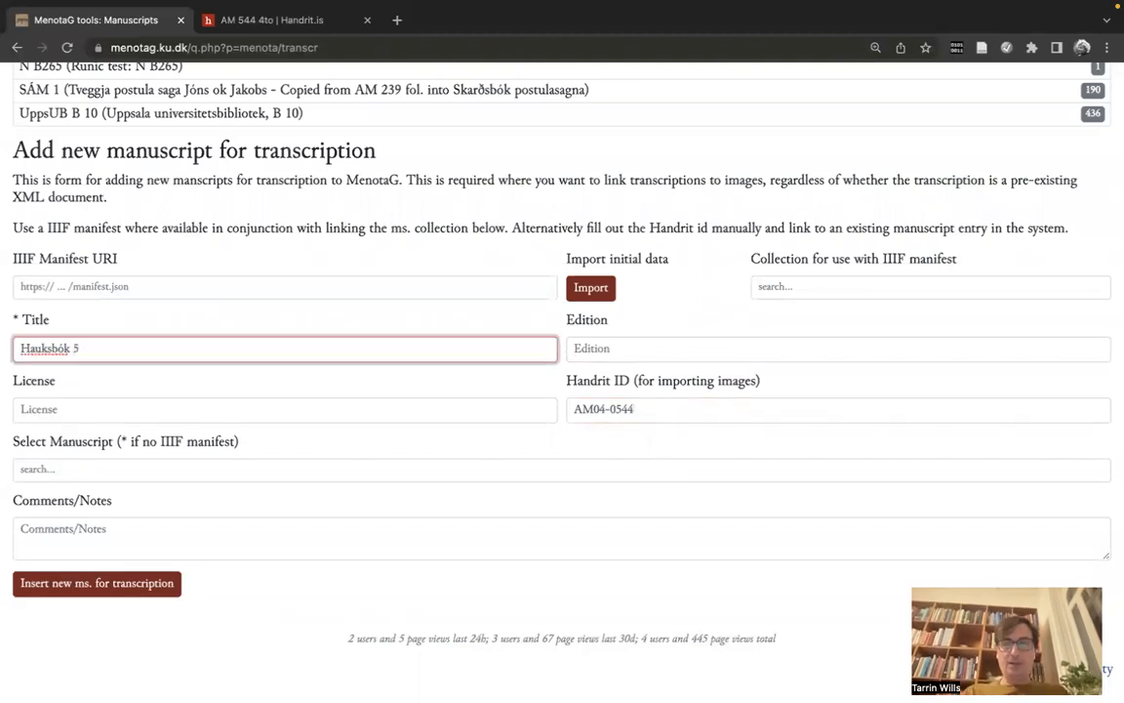
pyautogui.write('44')
pyautogui.press('Tab')
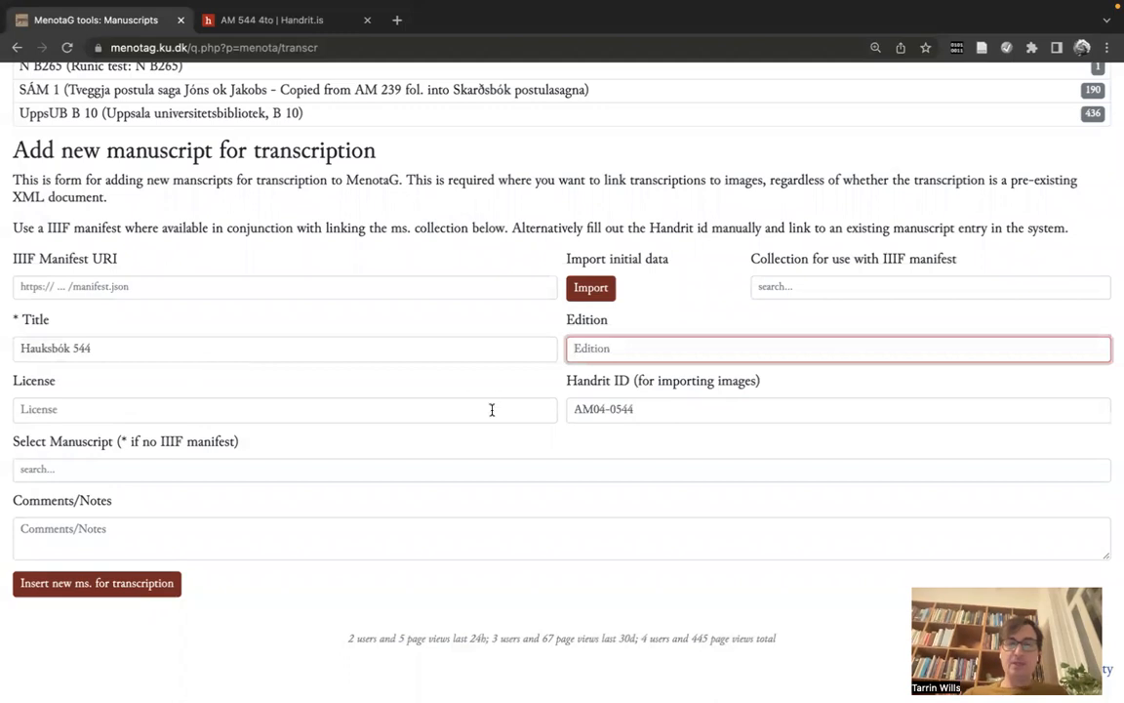
pyautogui.write('Test')
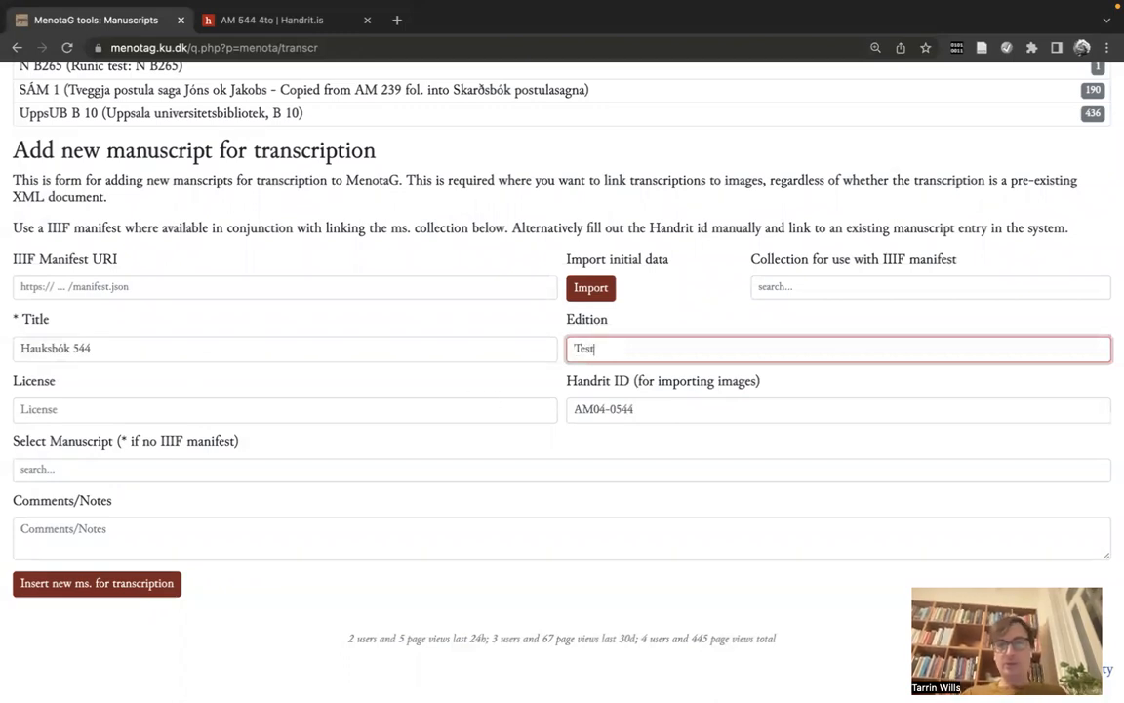
pyautogui.press('Tab')
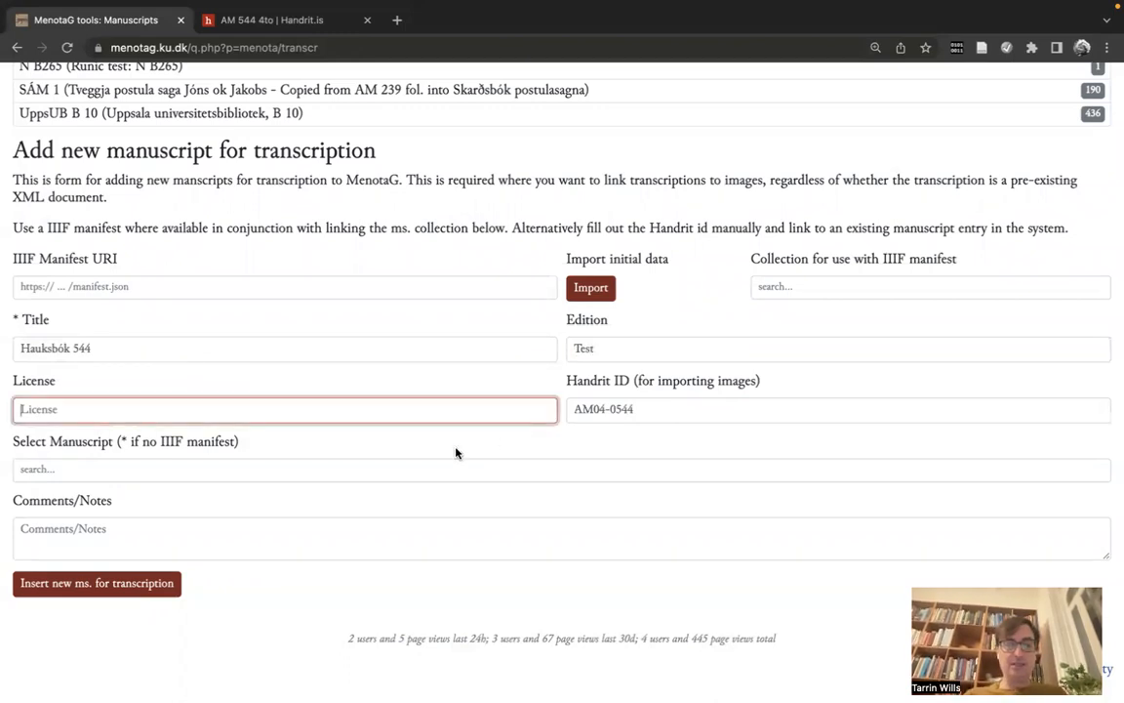
pyautogui.write('Se')
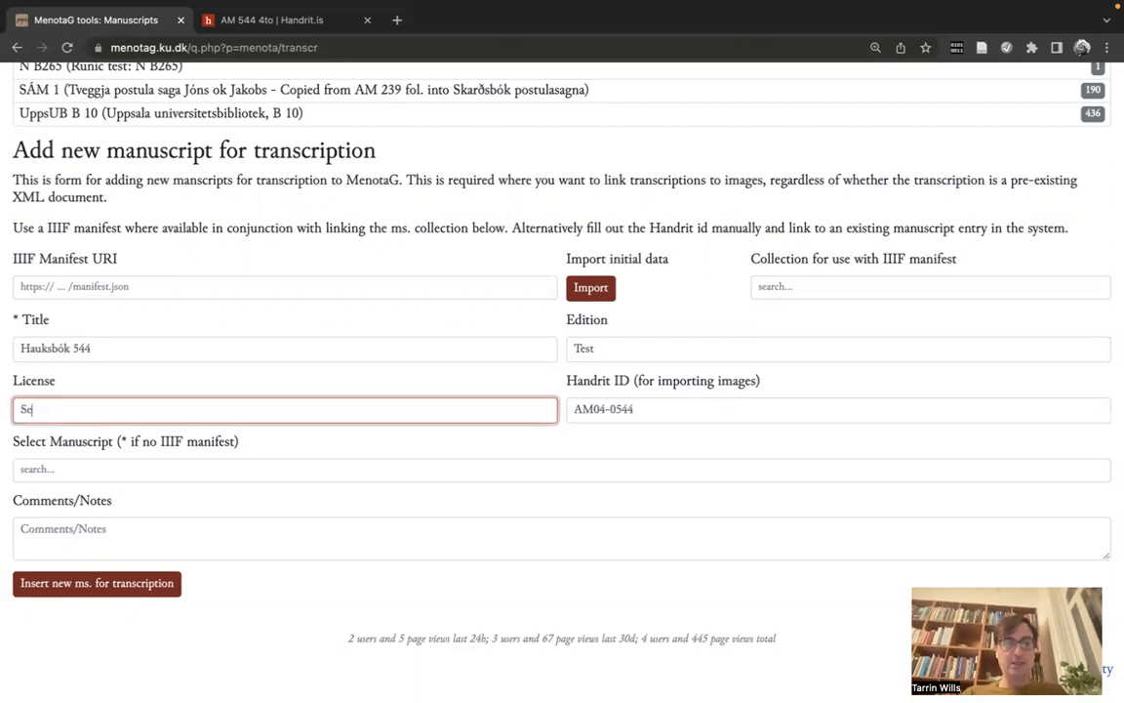
pyautogui.write('e handrit.is')
pyautogui.click(532, 469)
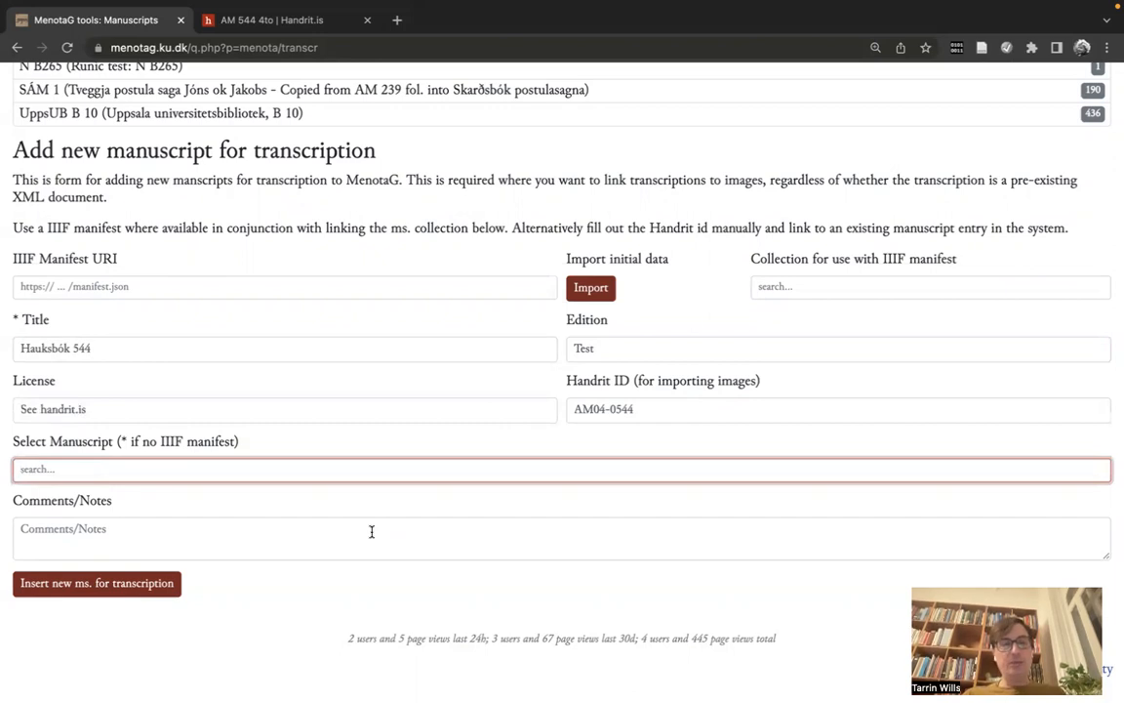
# Step: Search 'am 544', link the entry to 'AM 544 4°' and insert it for transcription
pyautogui.write('am ')
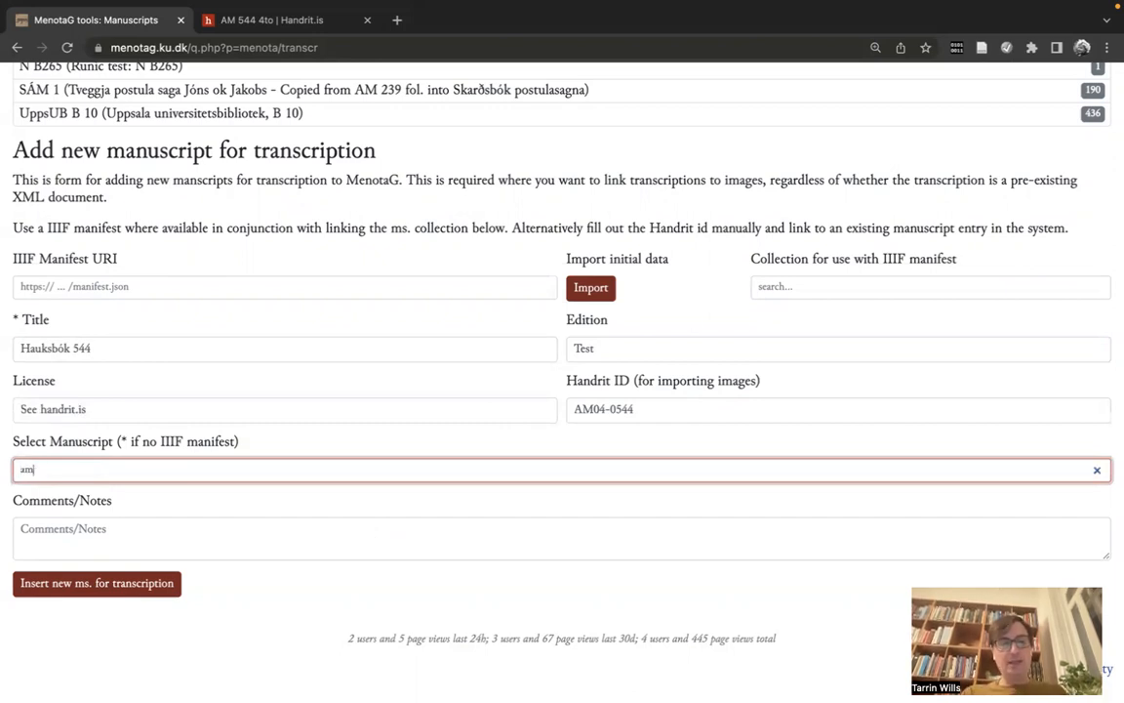
pyautogui.write('544')
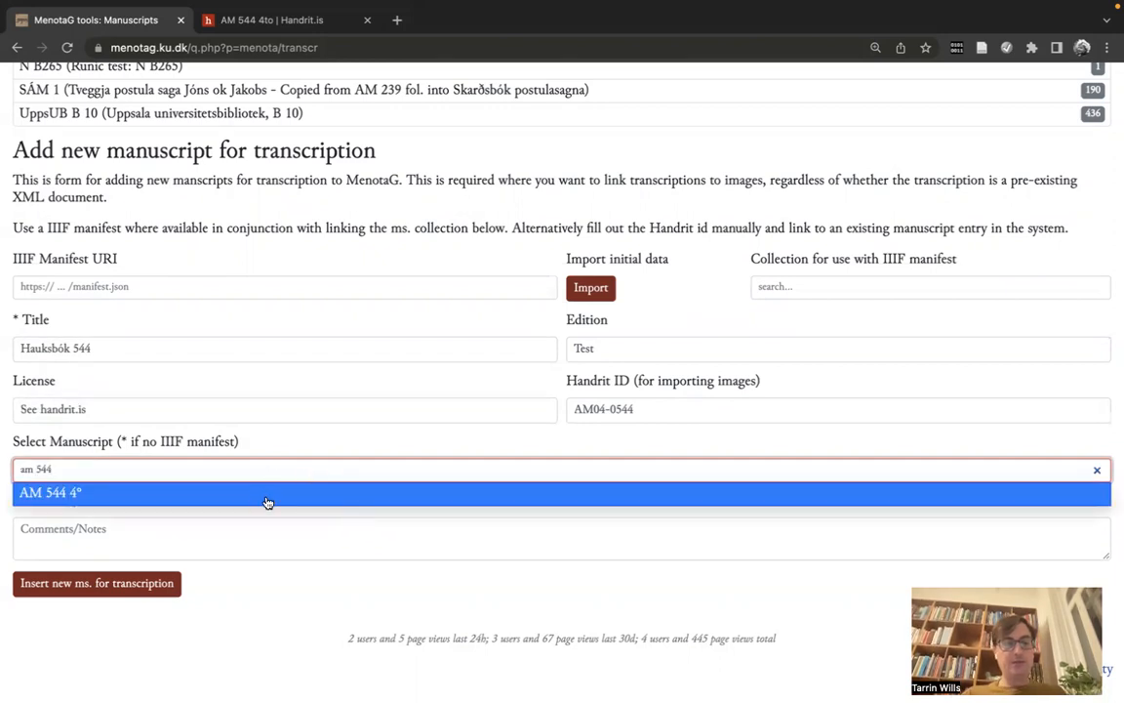
pyautogui.press('BackSpace')
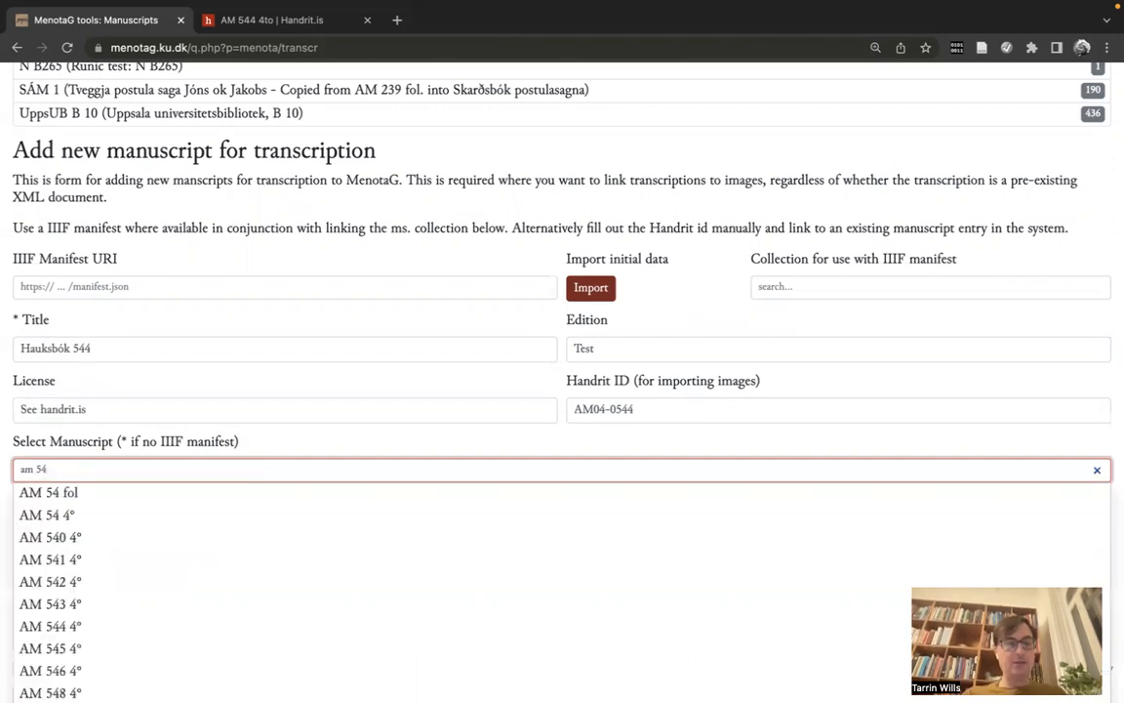
pyautogui.write('4')
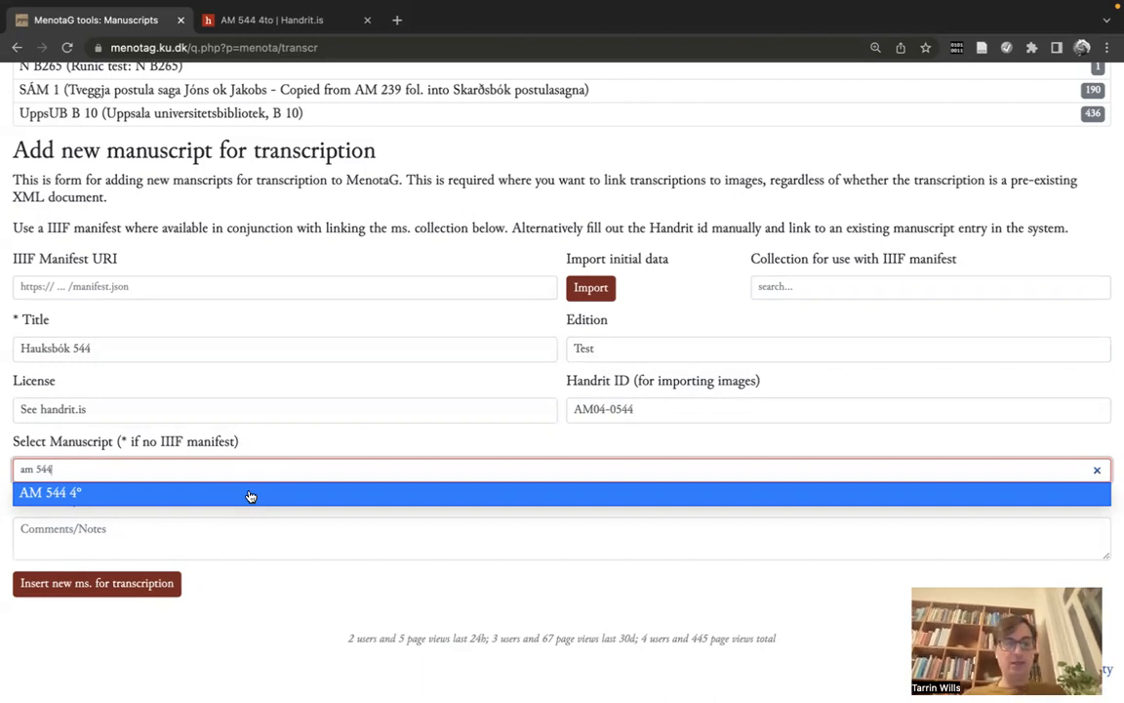
pyautogui.click(250, 495)
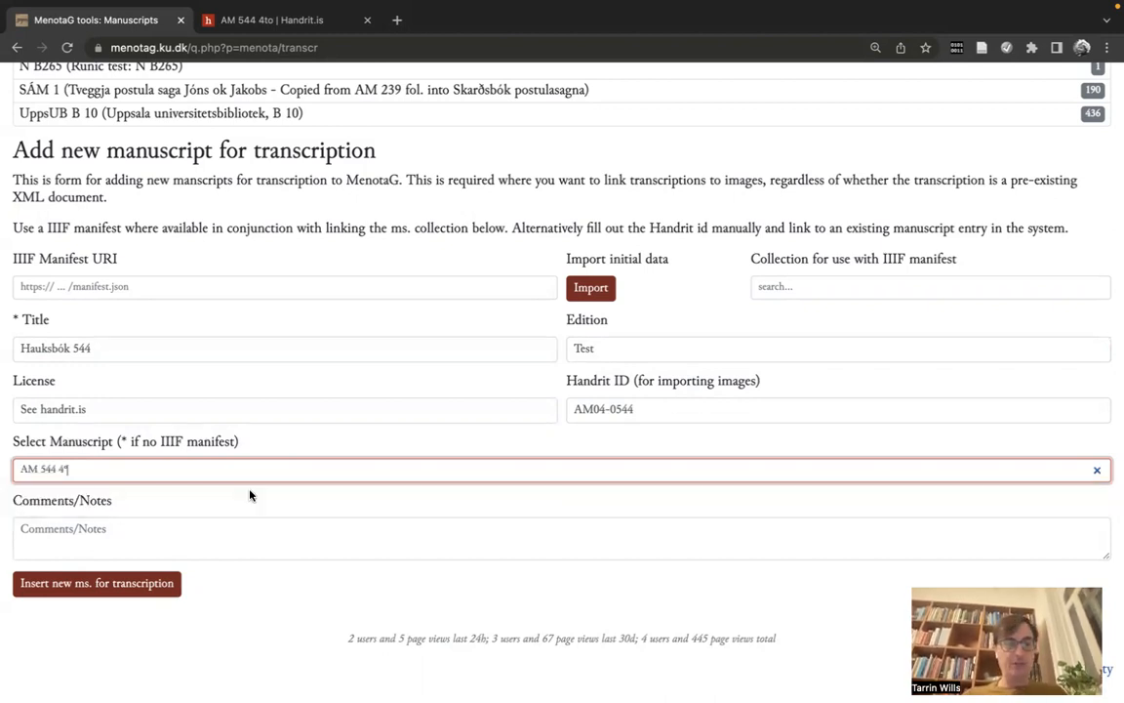
pyautogui.click(161, 585)
pyautogui.scroll(-1, 335, 580)
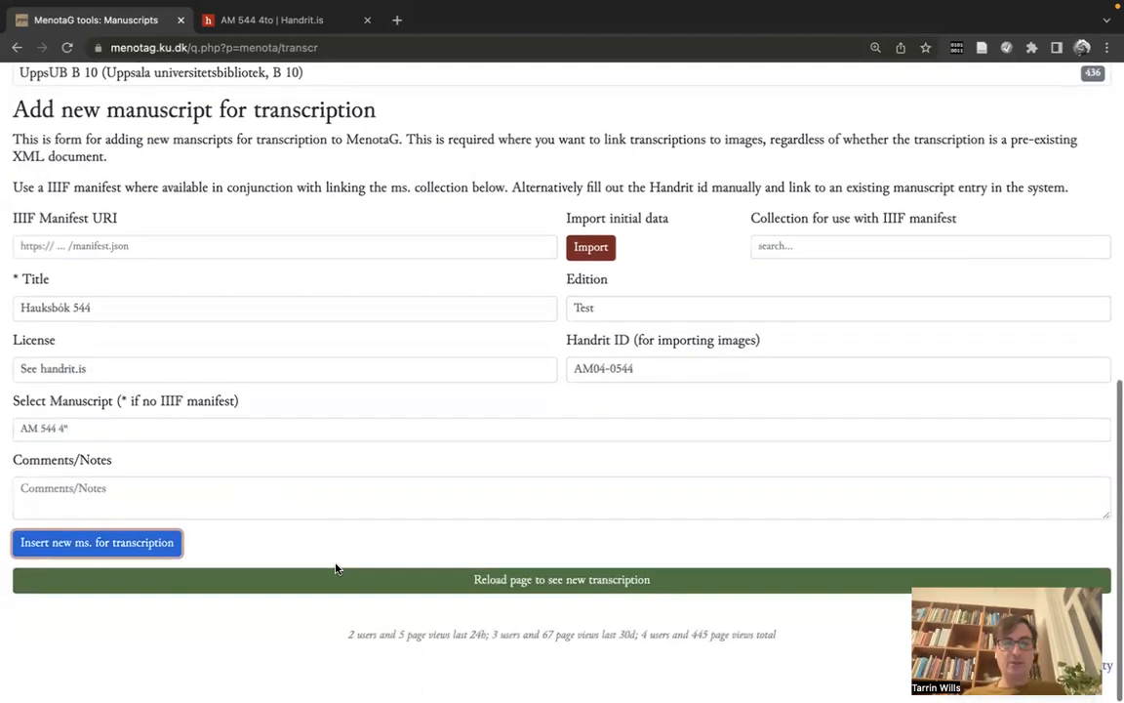
# Step: Reload the manuscripts list and open the AM 544 4° (Hauksbók 544) entry, which lists 1 image
pyautogui.click(376, 586)
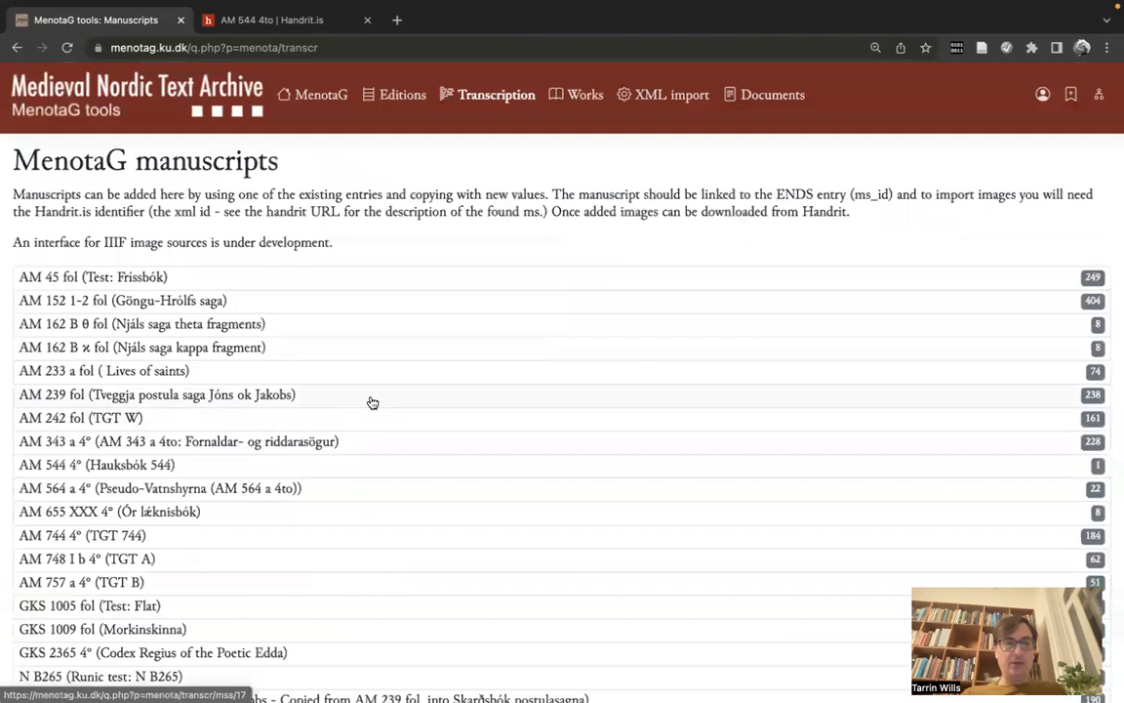
pyautogui.scroll(-1, 371, 401)
pyautogui.click(322, 414)
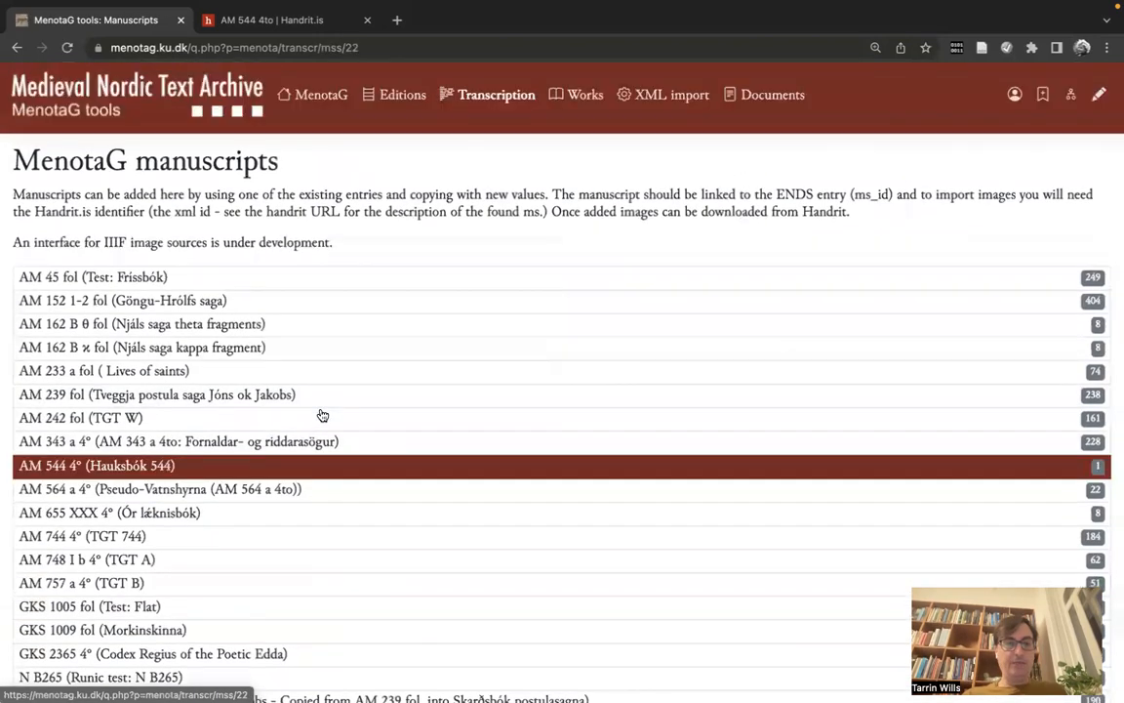
pyautogui.scroll(-5, 322, 415)
pyautogui.scroll(-3, 322, 415)
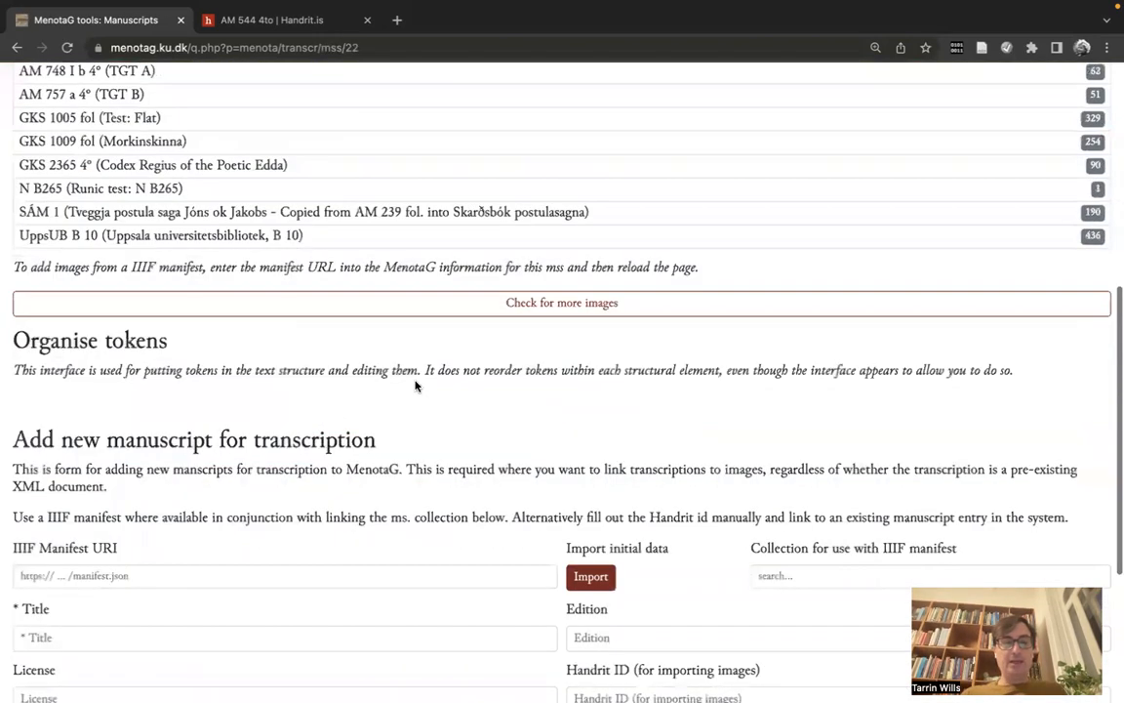
pyautogui.scroll(-1, 417, 386)
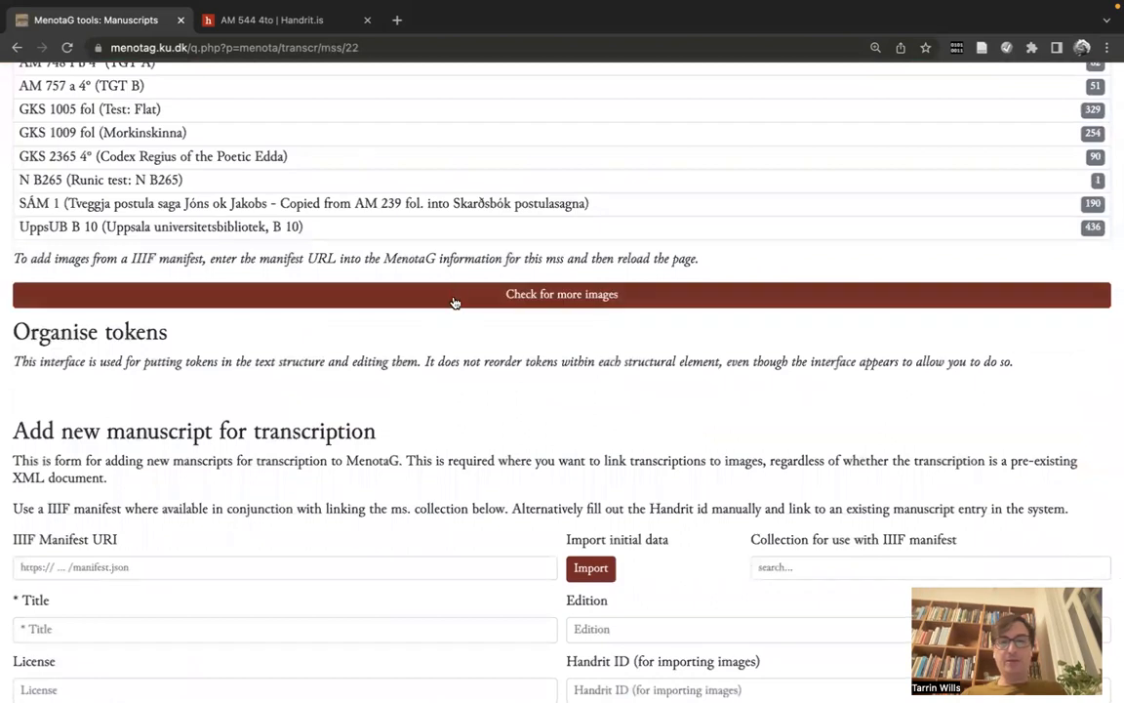
# Step: Fetch the Handrit.is images for AM 544 4° and browse the leaf thumbnails from 1r to 77r
pyautogui.click(454, 302)
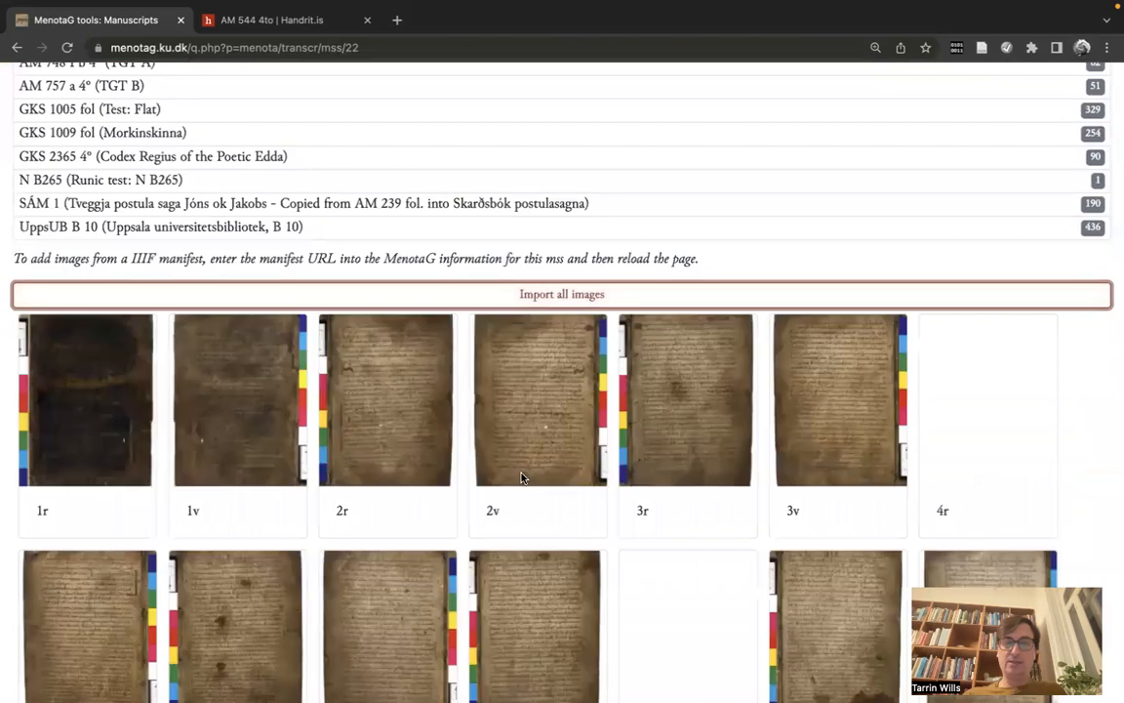
pyautogui.scroll(-5, 522, 478)
pyautogui.scroll(-10, 521, 477)
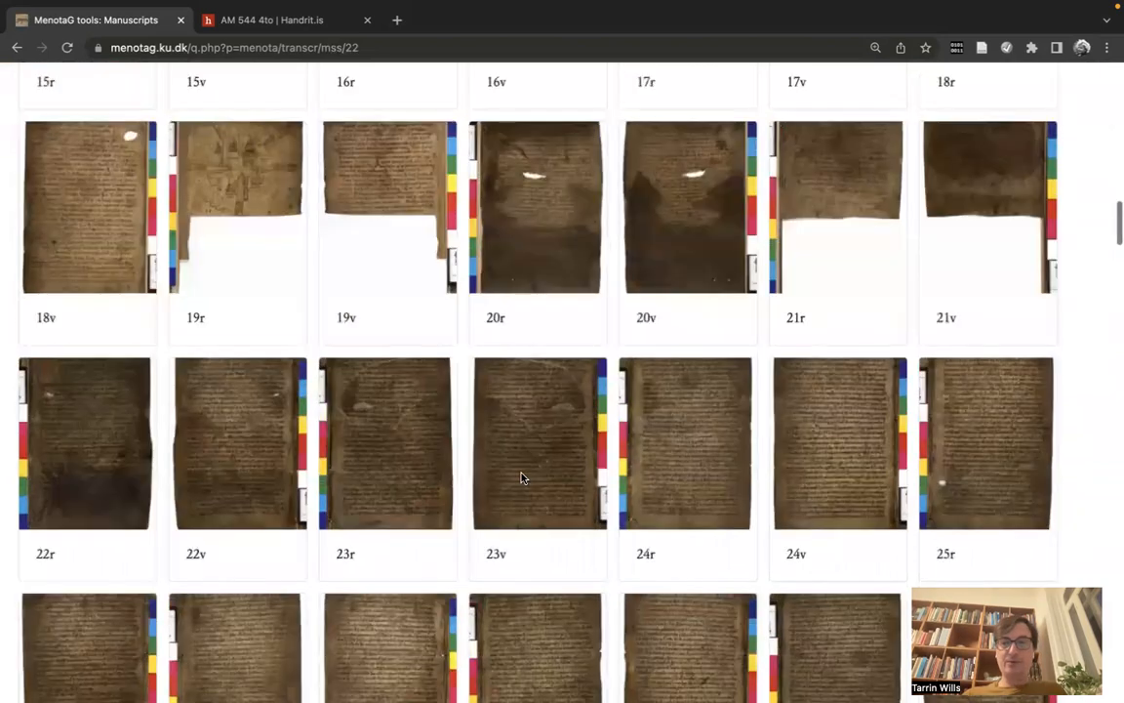
pyautogui.scroll(-20, 521, 477)
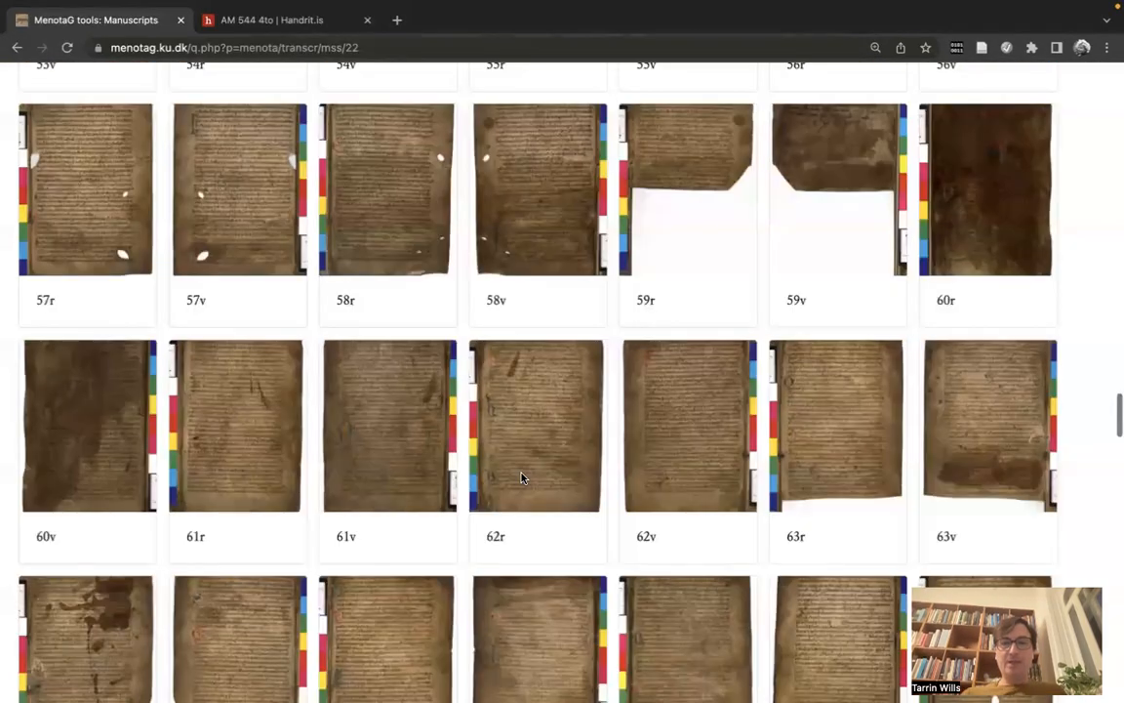
pyautogui.scroll(20, 521, 477)
pyautogui.scroll(10, 521, 477)
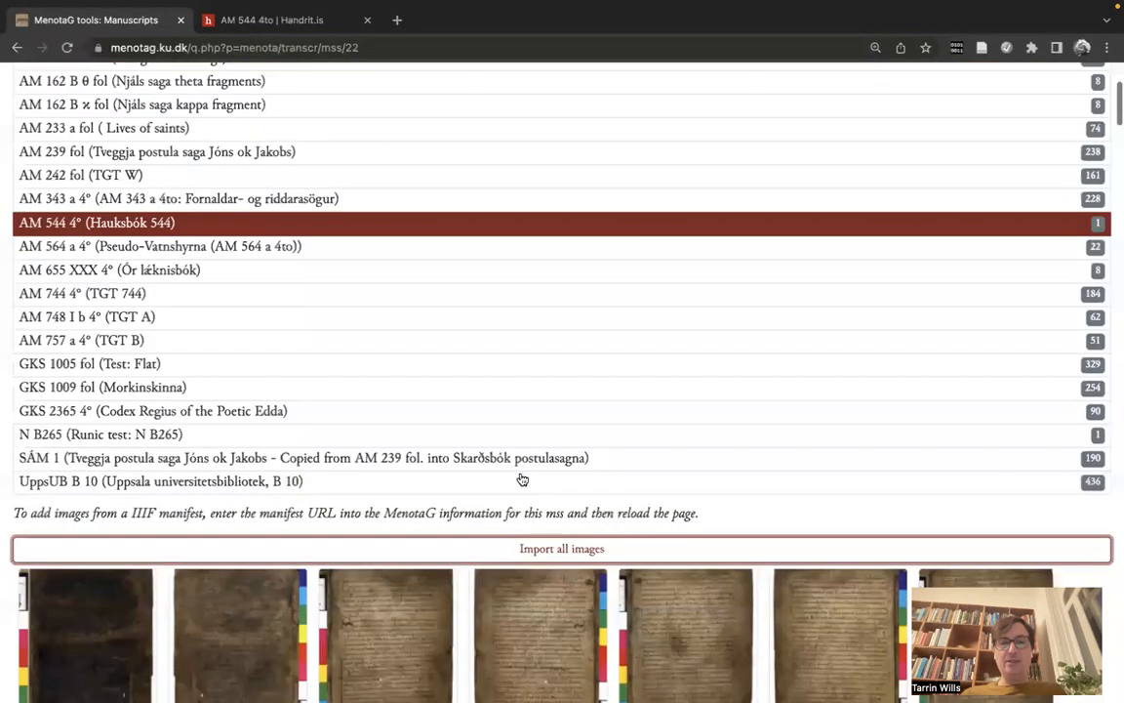
pyautogui.scroll(-15, 521, 477)
pyautogui.scroll(-20, 521, 478)
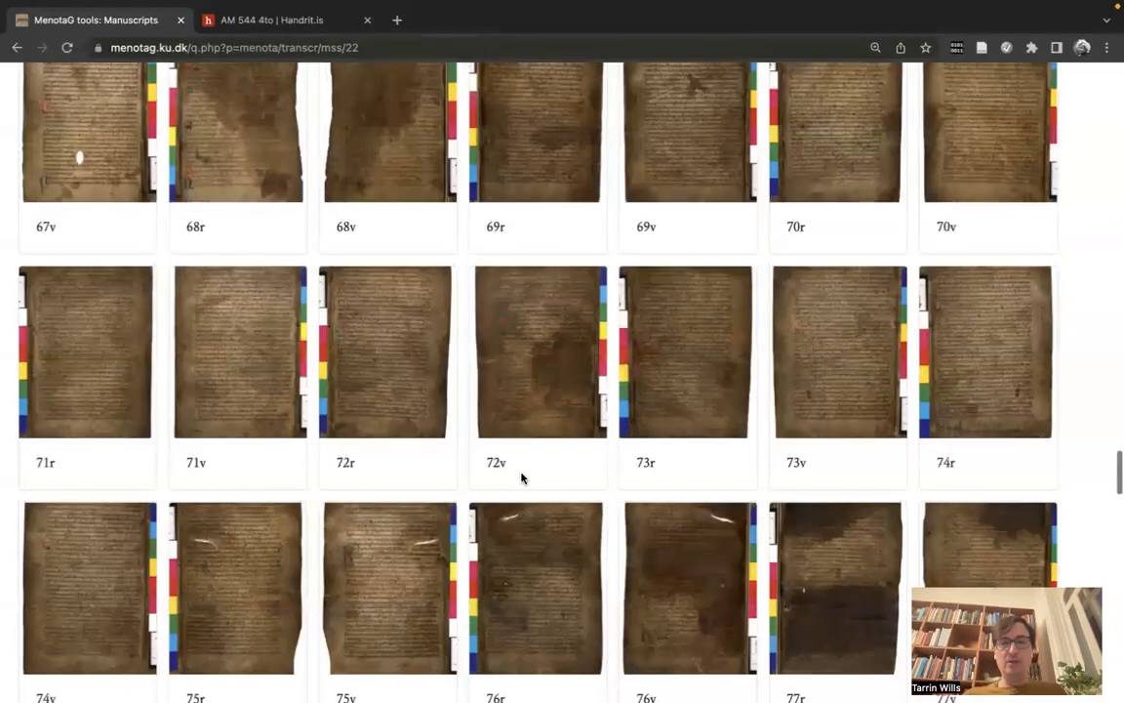
pyautogui.scroll(-12, 521, 477)
pyautogui.scroll(20, 521, 477)
pyautogui.scroll(15, 521, 477)
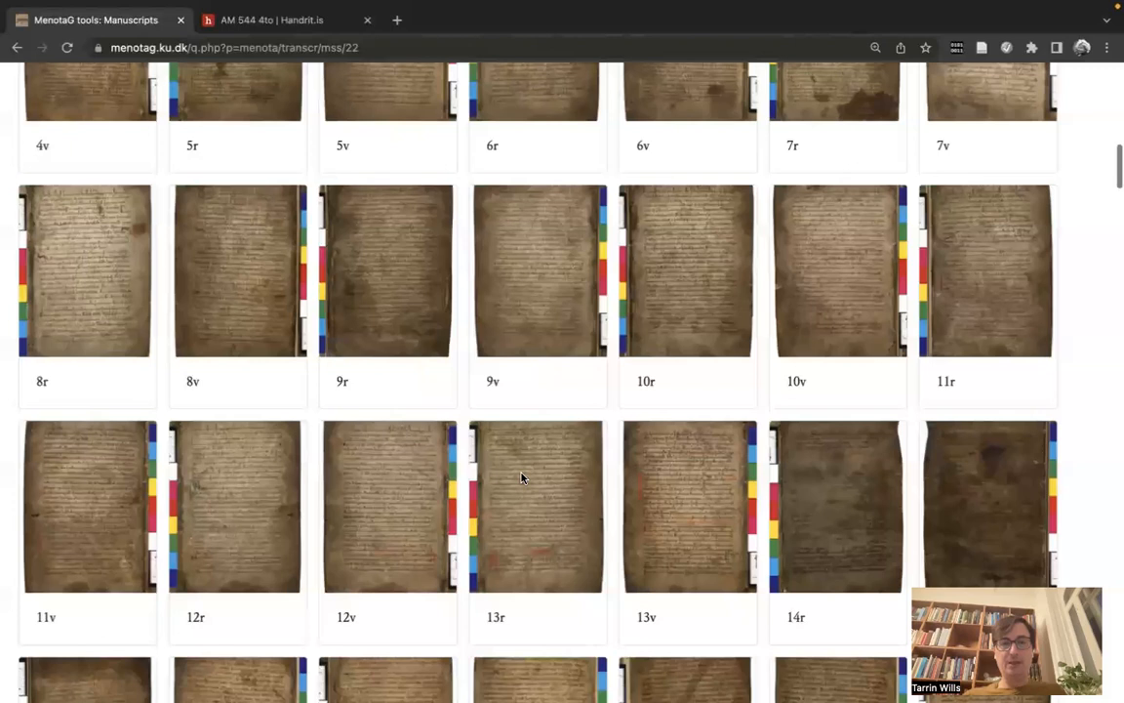
pyautogui.scroll(5, 521, 477)
pyautogui.scroll(1, 563, 302)
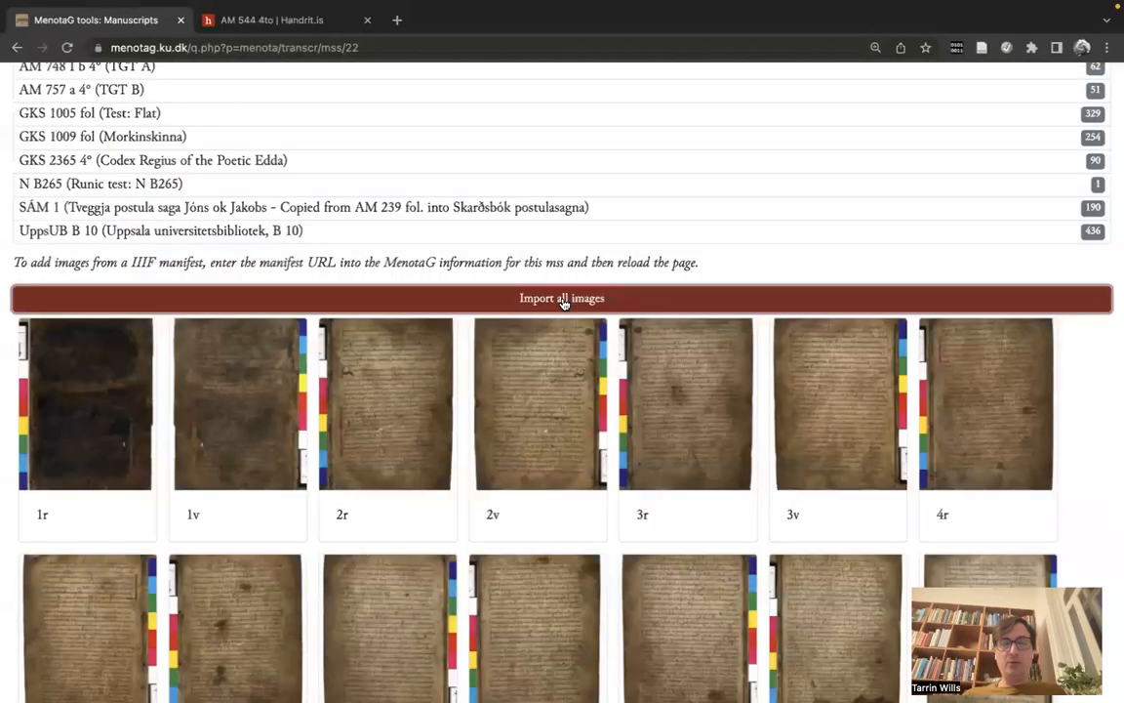
# Step: Import all the listed Handrit.is page images into Hauksbók 544
pyautogui.click(563, 302)
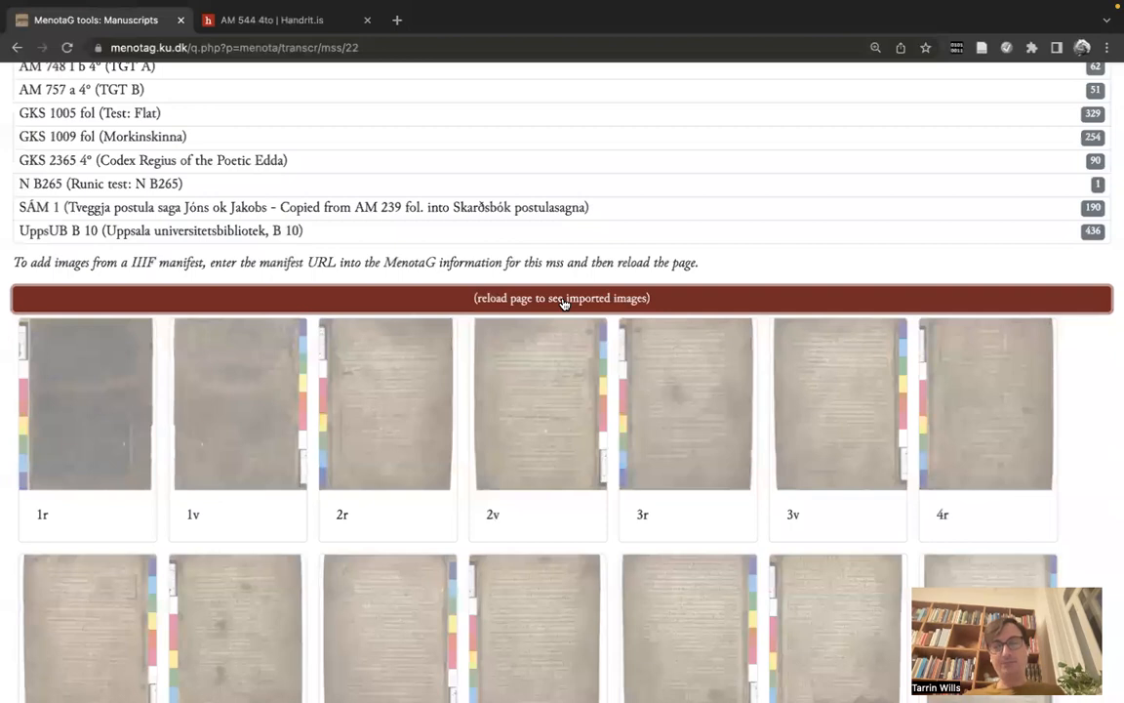
pyautogui.scroll(-20, 563, 302)
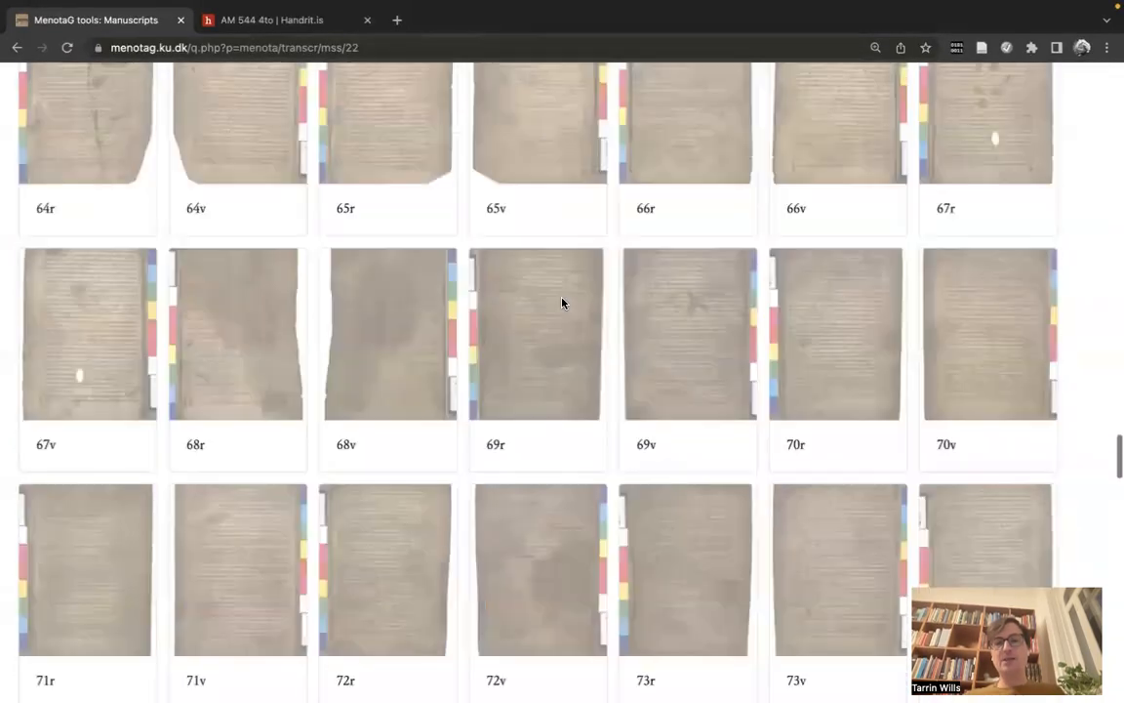
pyautogui.scroll(-20, 562, 303)
pyautogui.scroll(20, 562, 302)
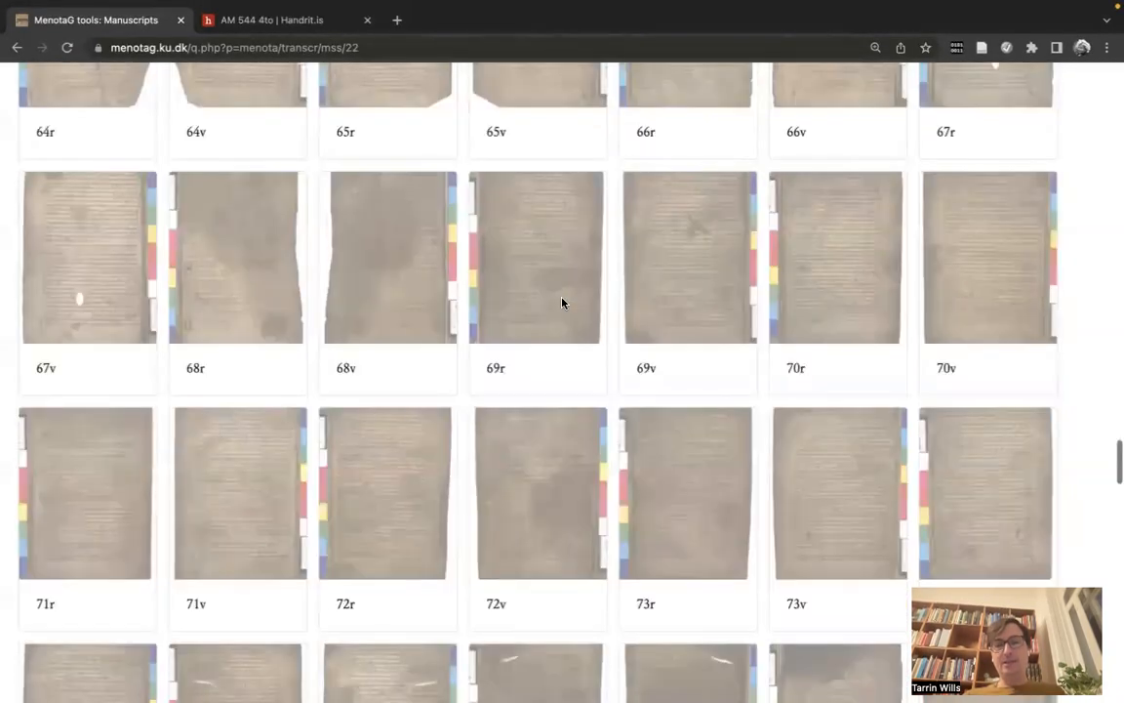
pyautogui.scroll(20, 562, 302)
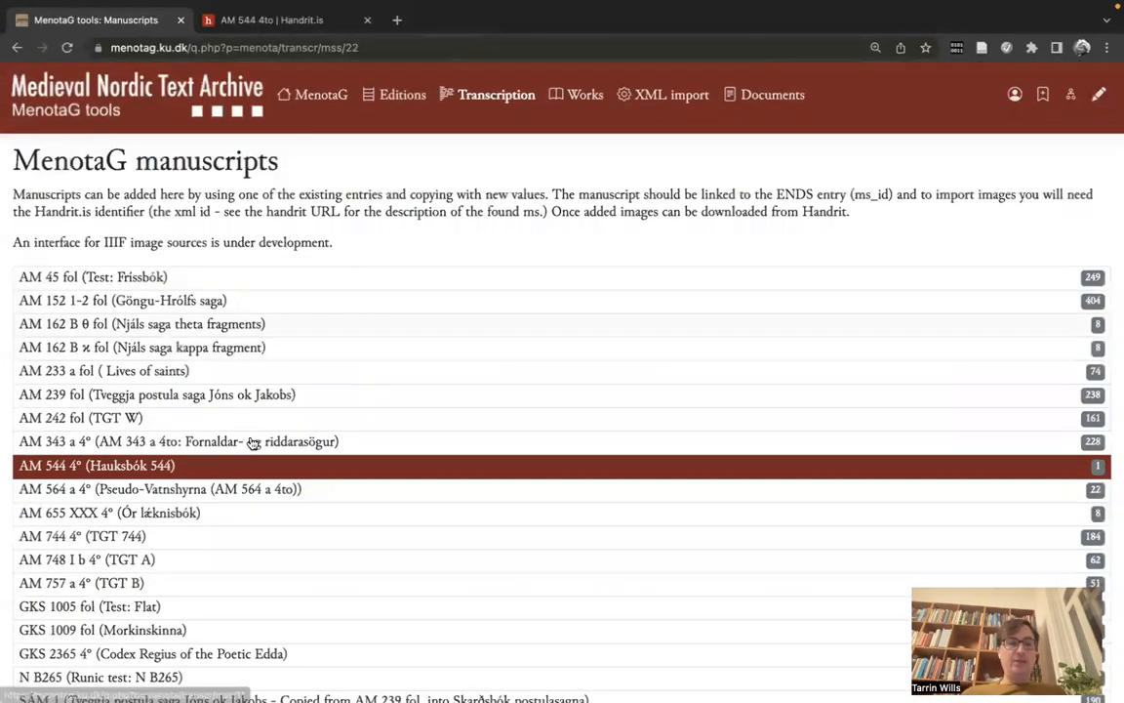
# Step: Reopen AM 544 4° and confirm its 214 images under 'Pages / images from handrit etc.', starting at 1r
pyautogui.click(239, 471)
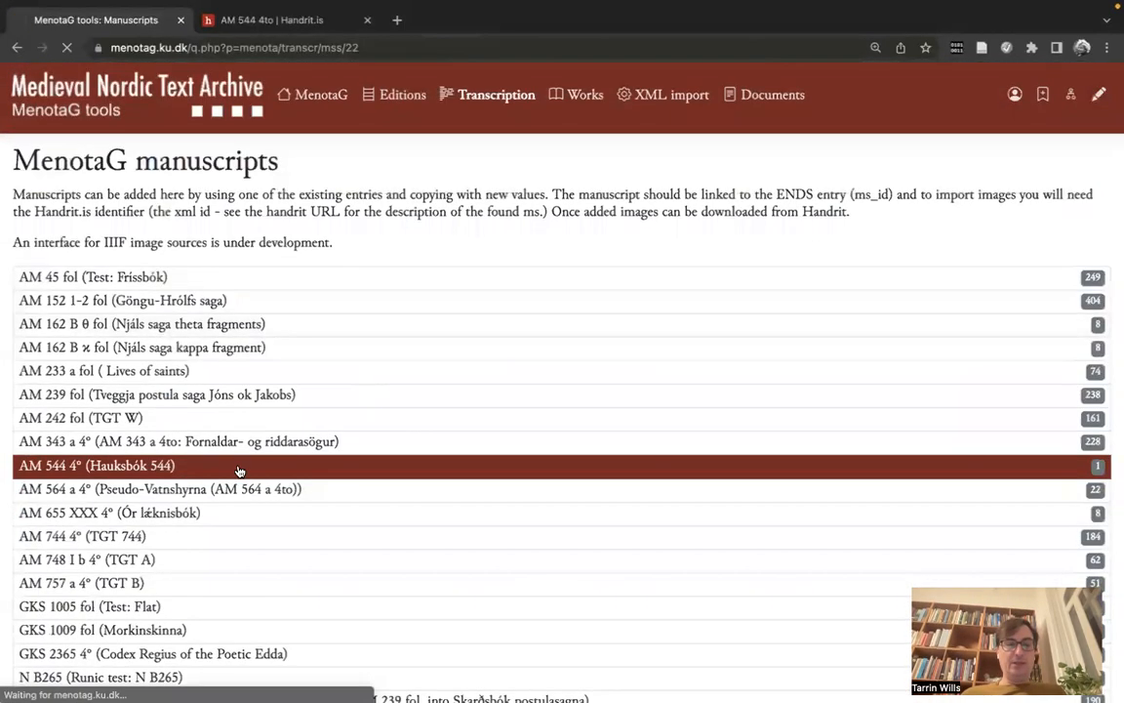
pyautogui.scroll(-2, 239, 471)
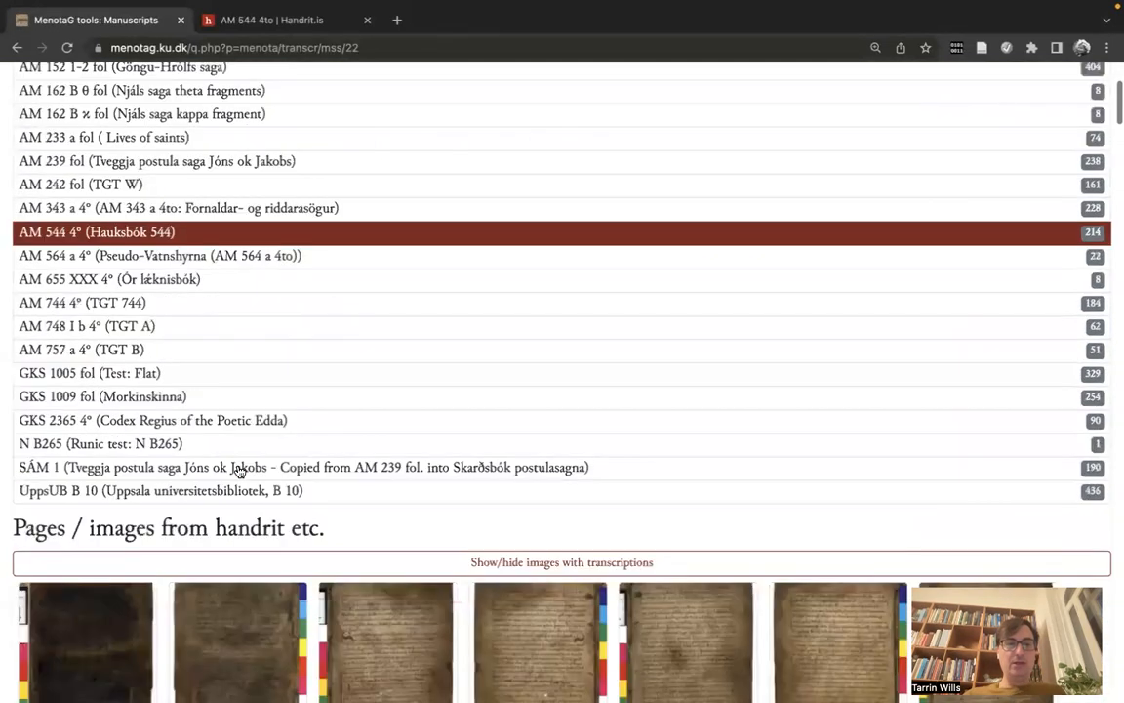
pyautogui.scroll(-3, 239, 472)
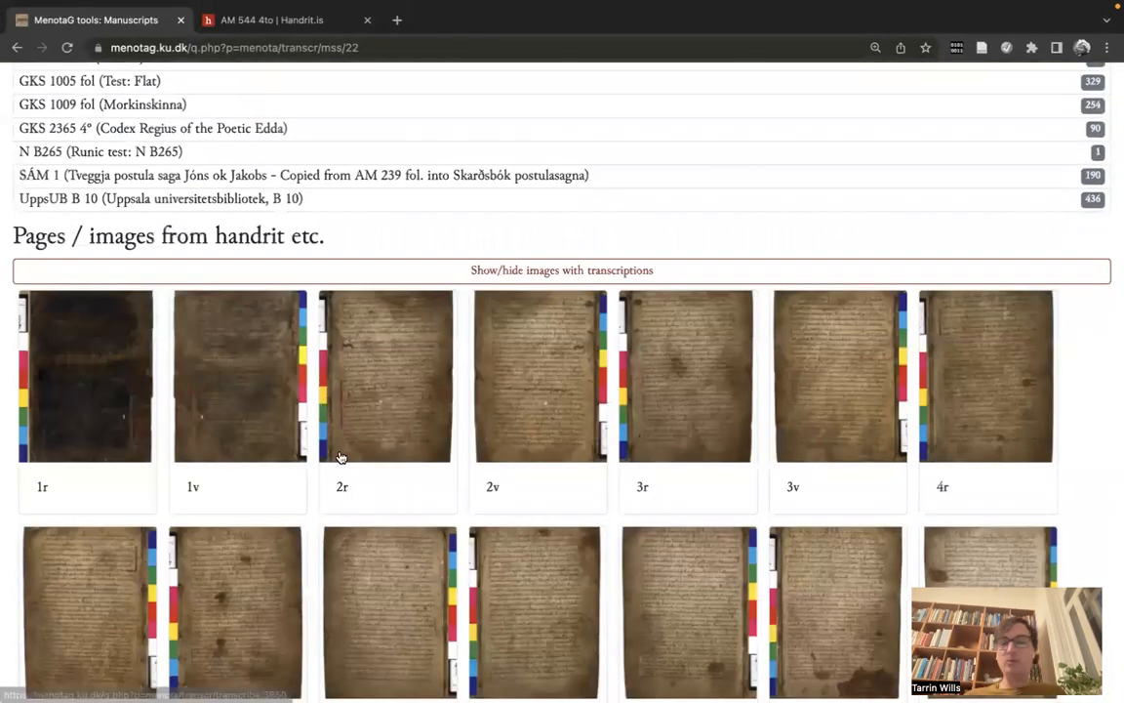